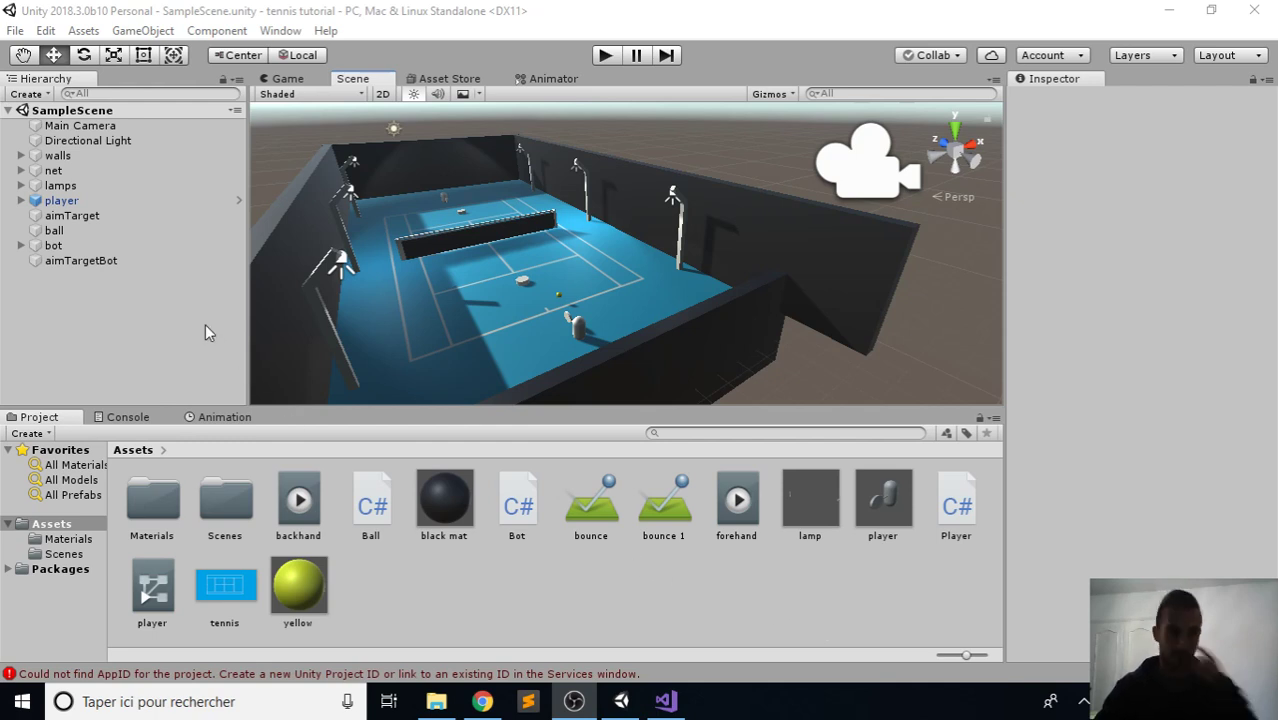
Select the ball in the Hierarchy to show its components in the Inspector.
{"action": "left_click", "coordinate": [128, 231]}
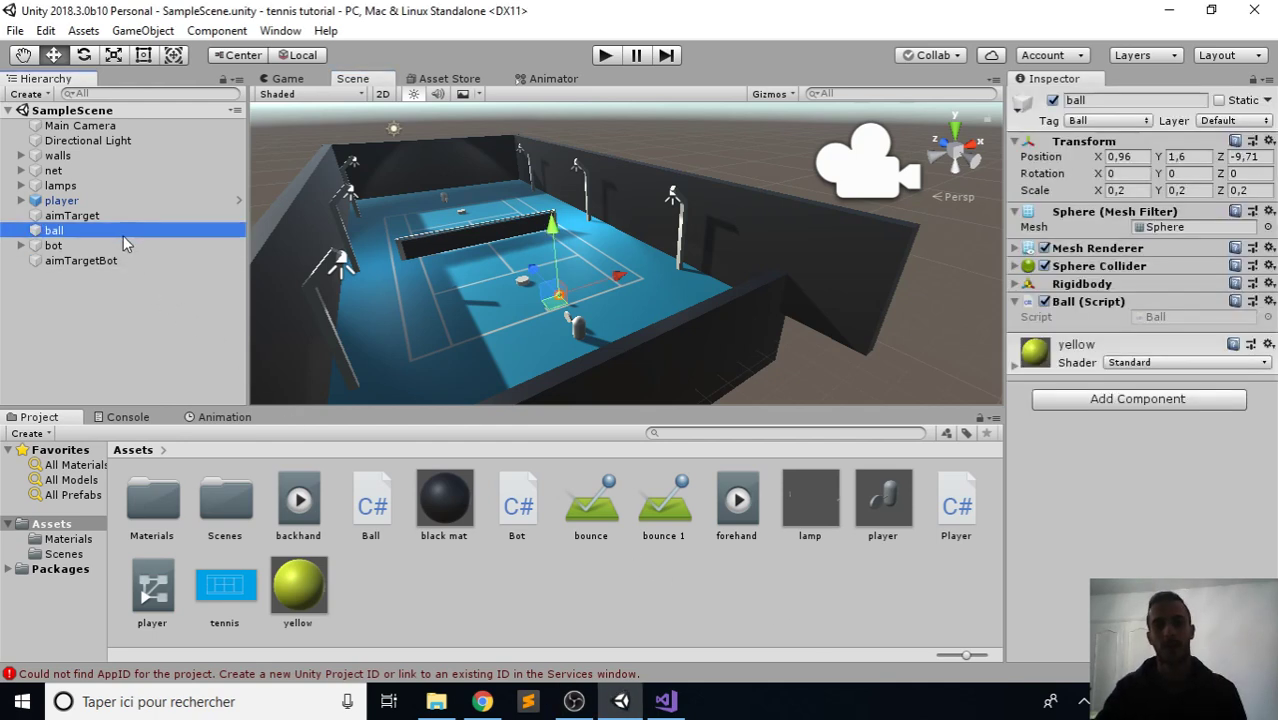
Add a Trail Renderer to the ball with Cast Shadows Off, Receive Shadows and Dynamic Occludee unchecked.
{"action": "left_click", "coordinate": [1116, 402]}
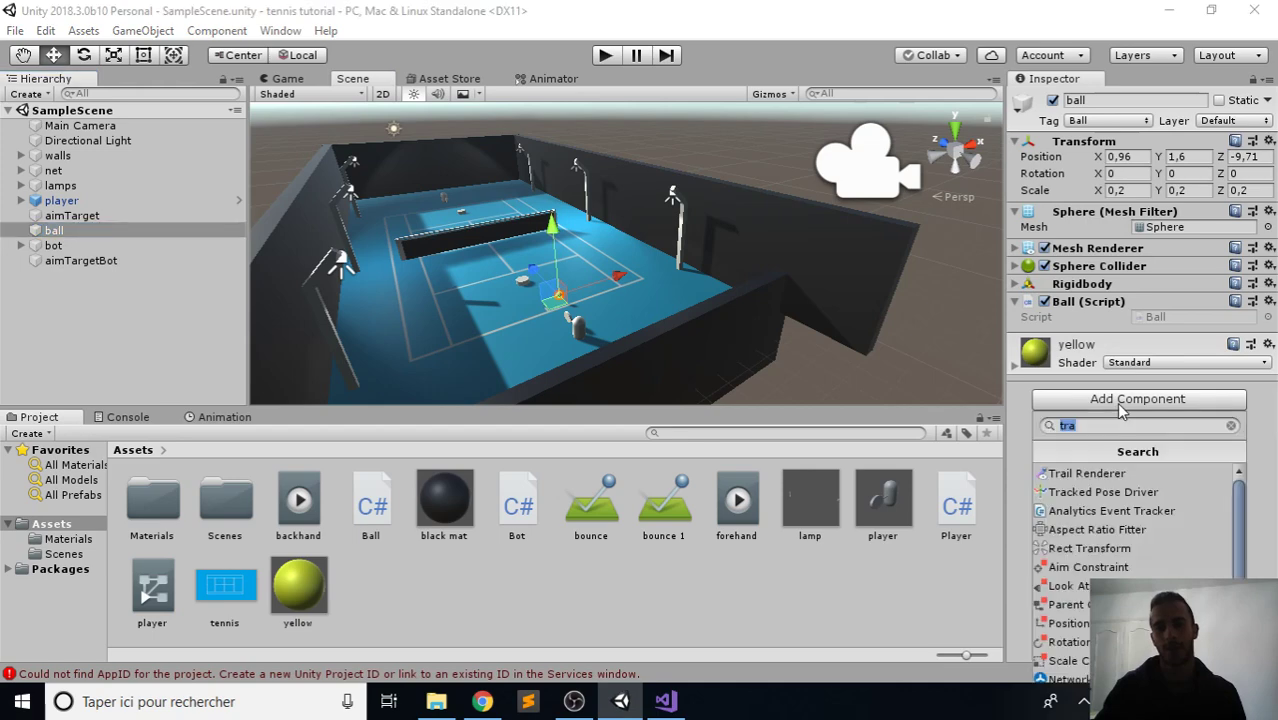
{"action": "left_click", "coordinate": [1100, 475]}
{"action": "scroll", "coordinate": [1078, 472], "scroll_direction": "down", "scroll_amount": 3}
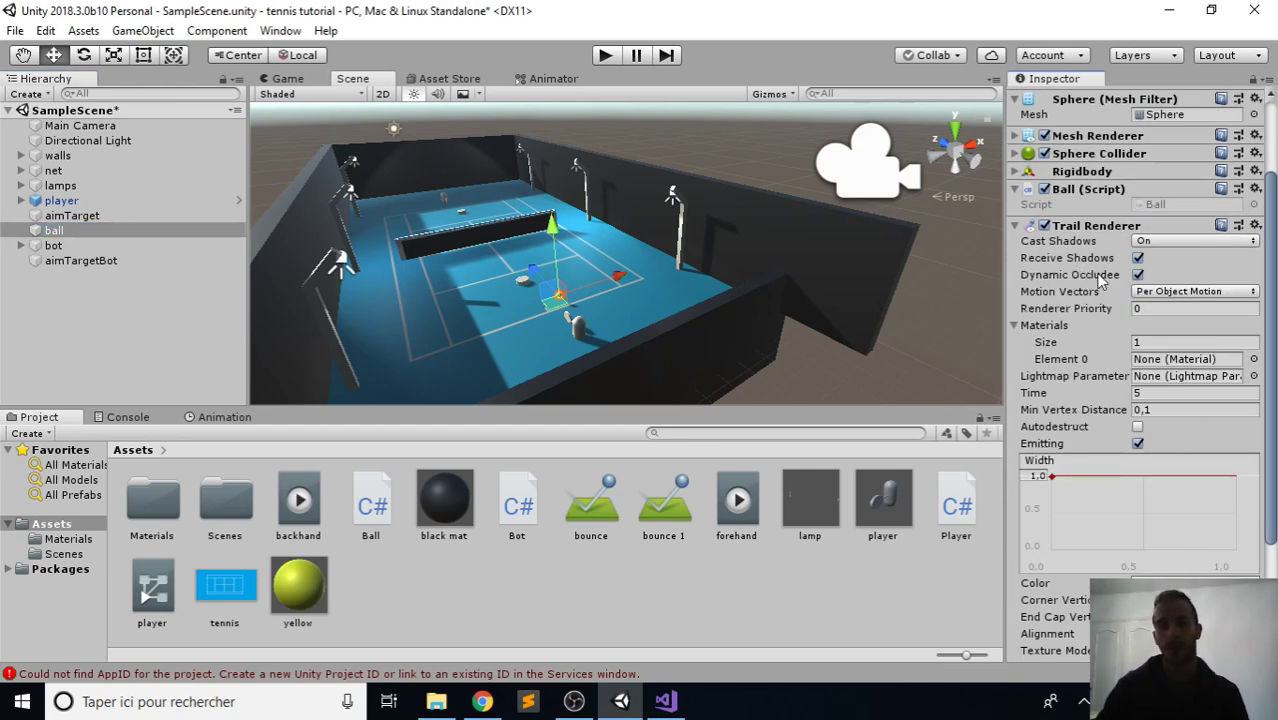
{"action": "scroll", "coordinate": [1136, 416], "scroll_direction": "down", "scroll_amount": 4}
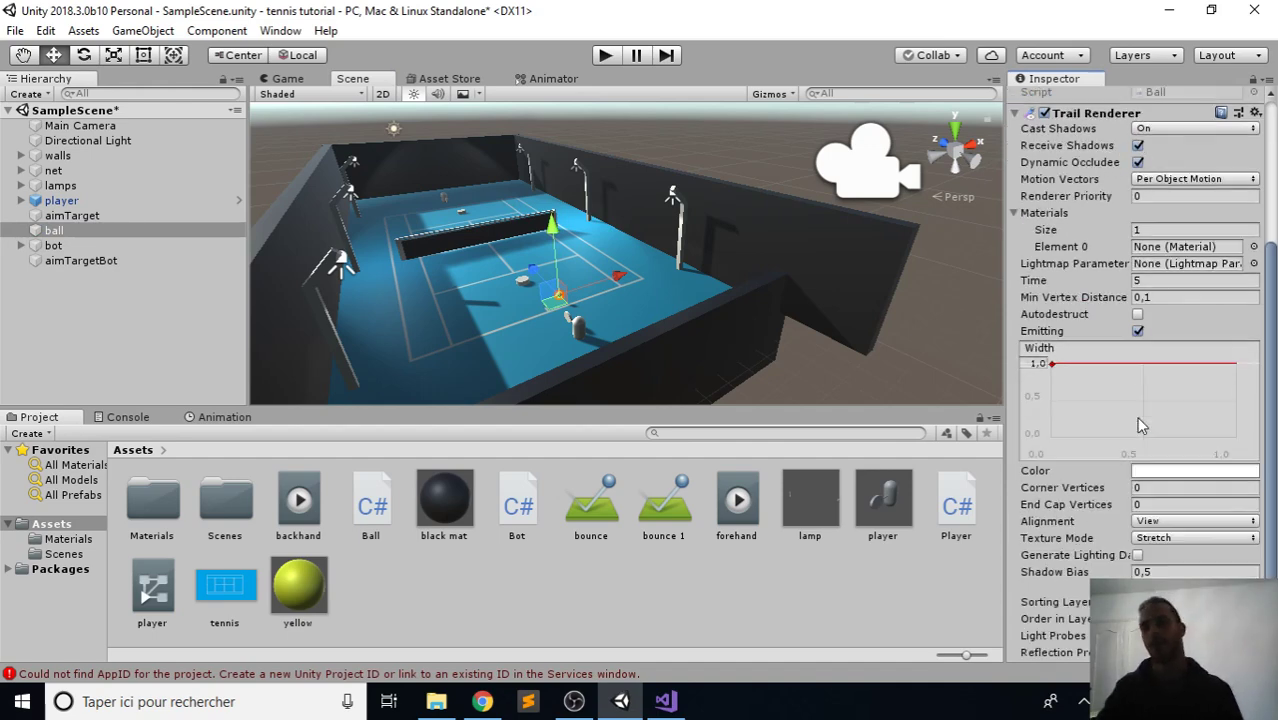
{"action": "scroll", "coordinate": [1117, 365], "scroll_direction": "up", "scroll_amount": 5}
{"action": "left_click", "coordinate": [1192, 301]}
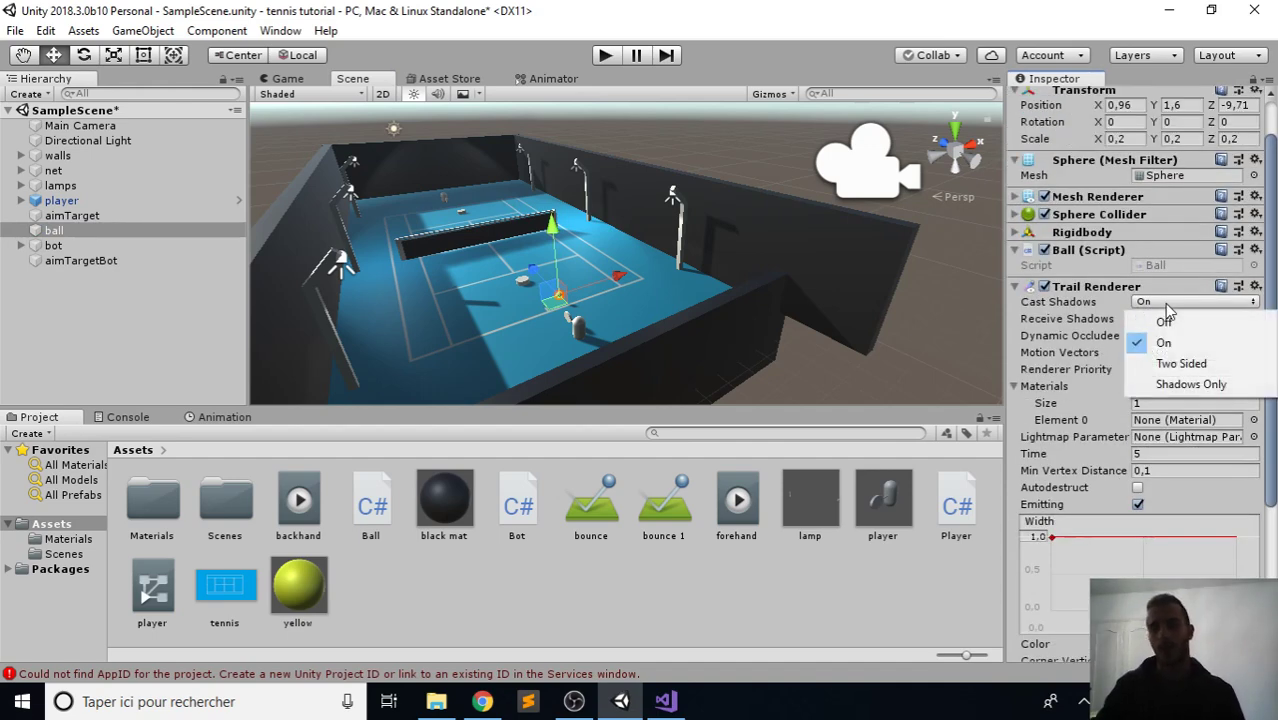
{"action": "left_click", "coordinate": [1140, 322]}
{"action": "left_click", "coordinate": [1137, 318]}
{"action": "left_click", "coordinate": [1137, 335]}
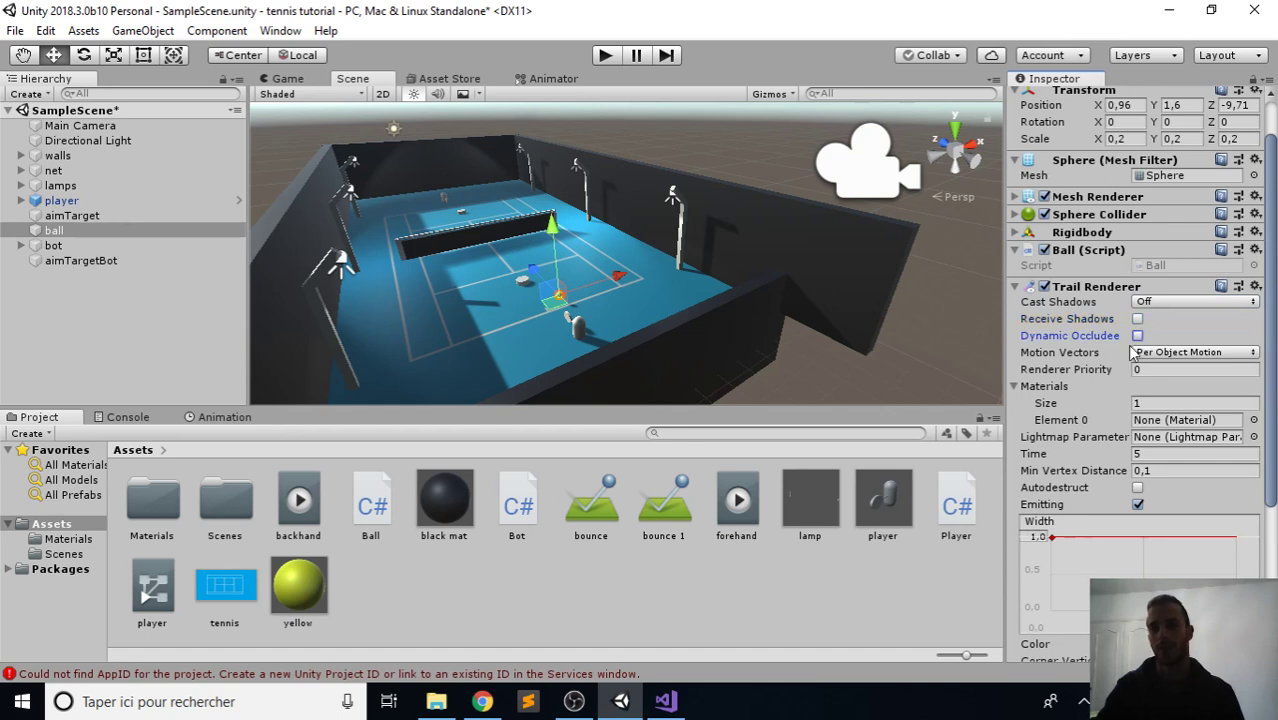
Assign the Default-Line material to the trail's Element 0.
{"action": "scroll", "coordinate": [1089, 377], "scroll_direction": "down", "scroll_amount": 1}
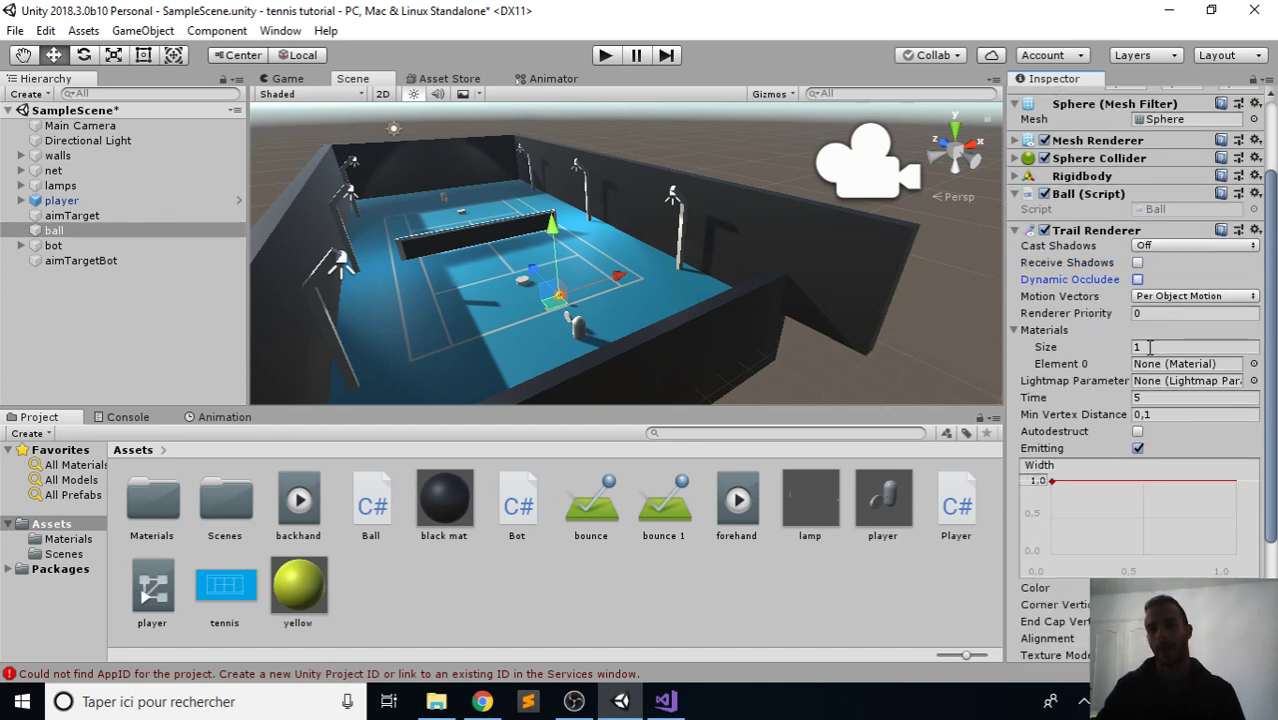
{"action": "left_click", "coordinate": [1254, 364]}
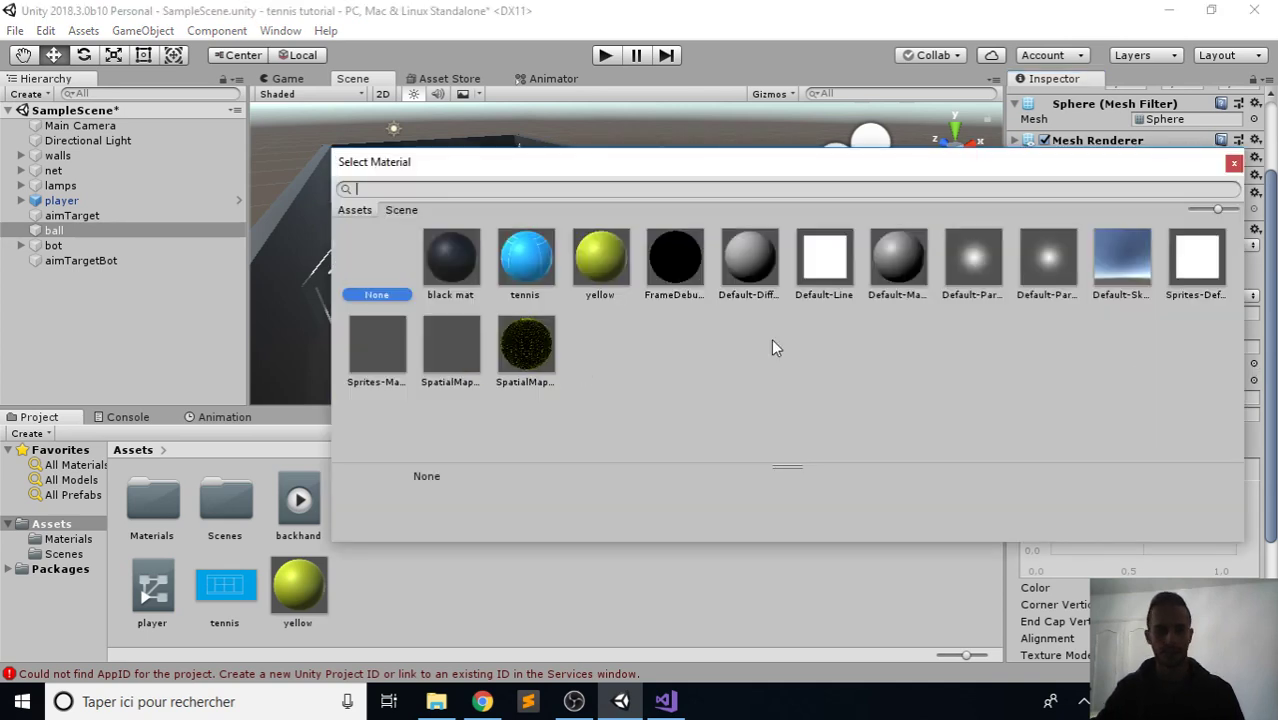
{"action": "left_click", "coordinate": [840, 275]}
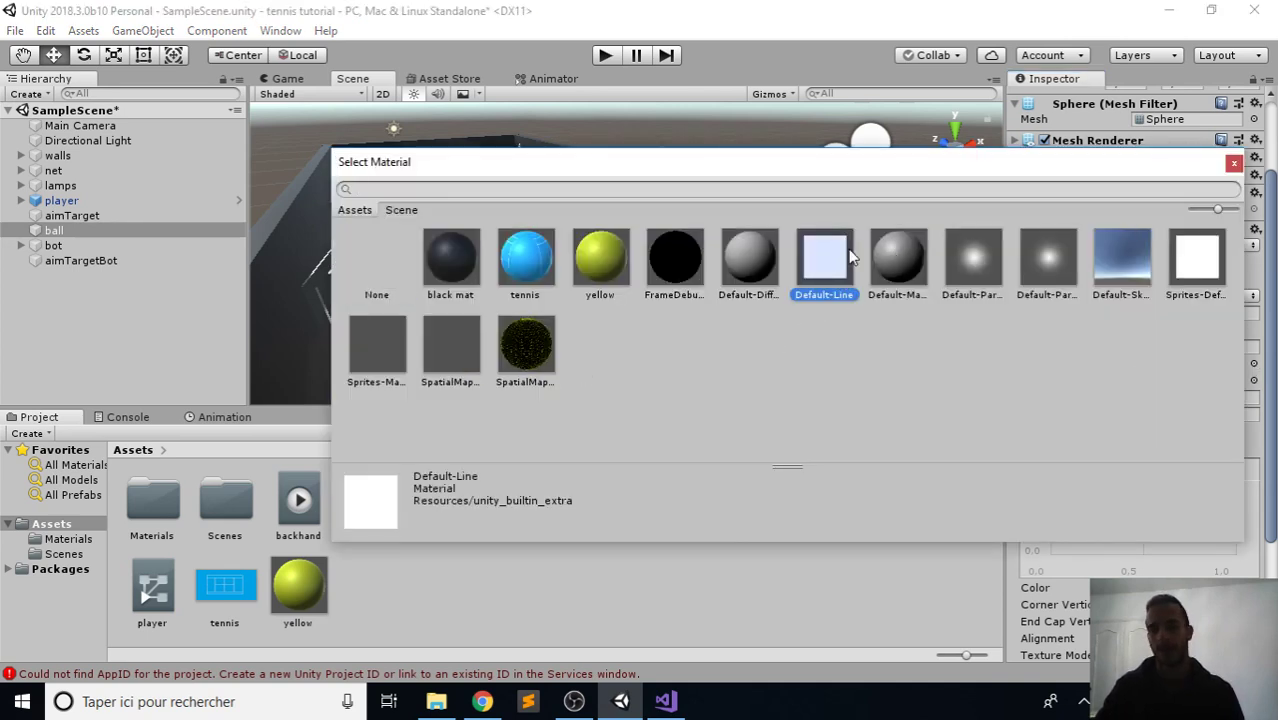
{"action": "double_click", "coordinate": [840, 262]}
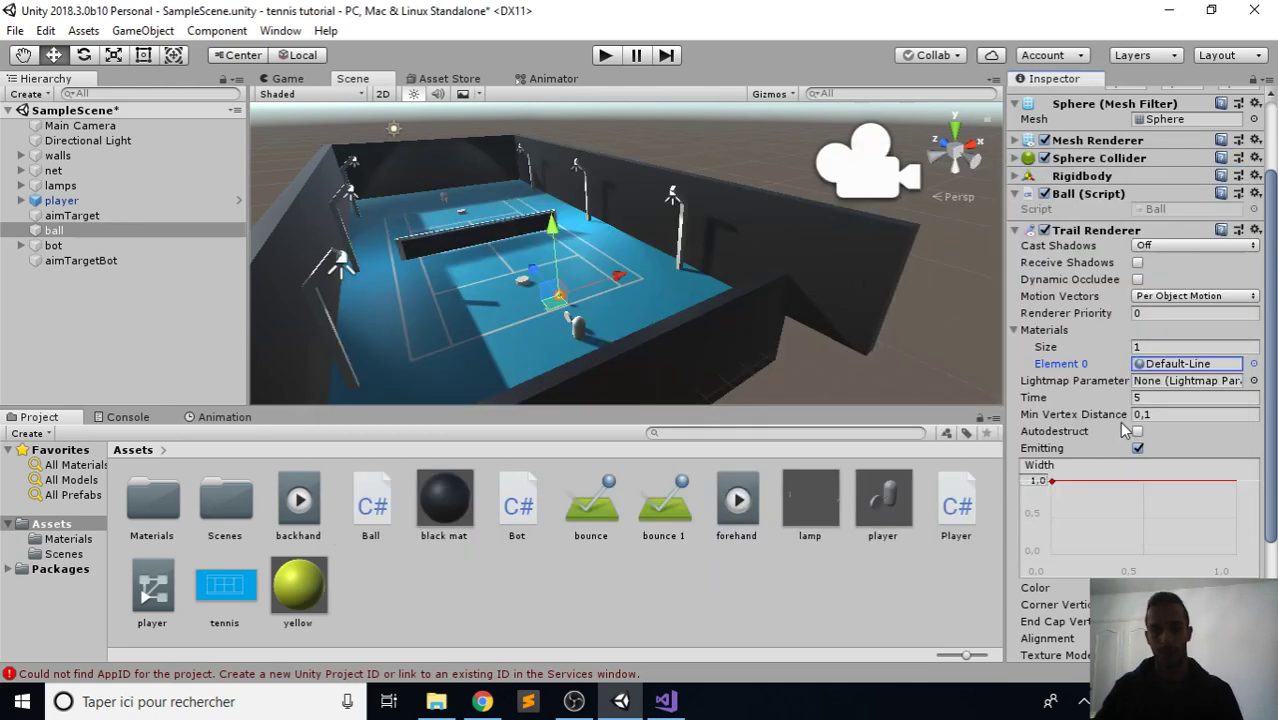
Set the Trail Renderer Time to 0.3 seconds.
{"action": "left_click", "coordinate": [1145, 398]}
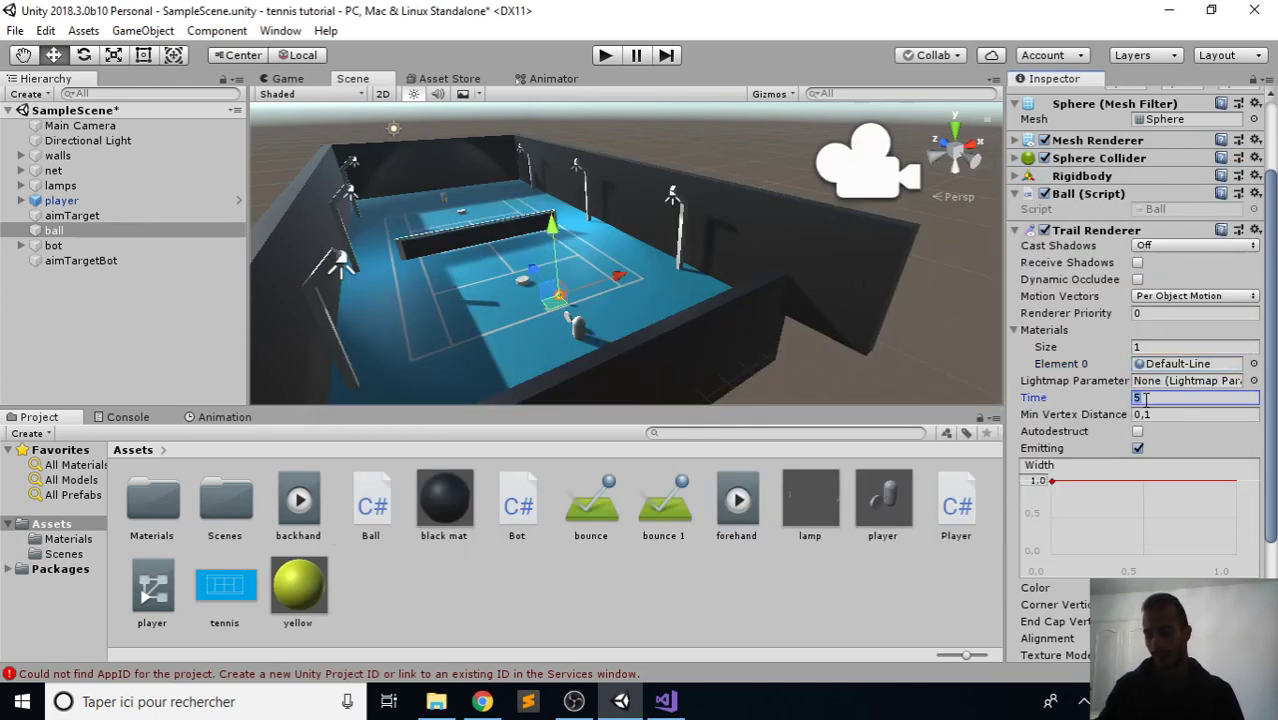
{"action": "key", "text": "BackSpace"}
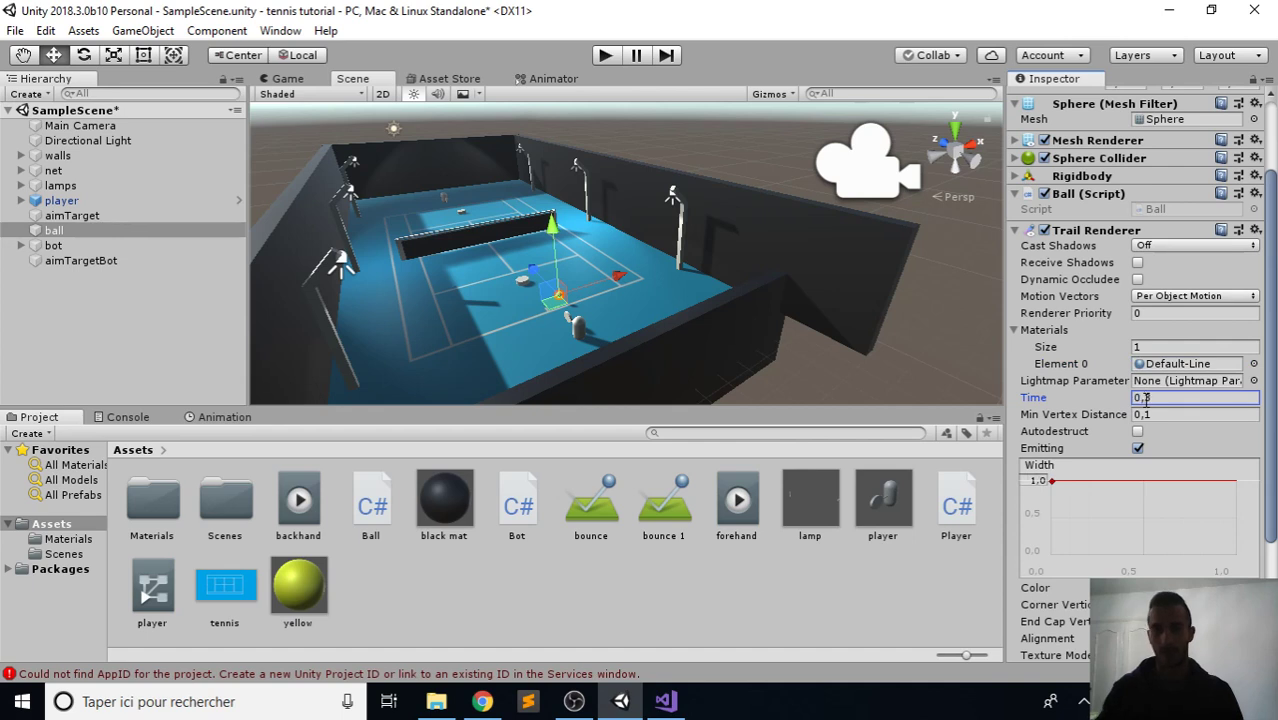
{"action": "key", "text": "Return"}
Narrow the trail width curve to about 0.1 and start the game to test it.
{"action": "scroll", "coordinate": [1155, 428], "scroll_direction": "down", "scroll_amount": 2}
{"action": "scroll", "coordinate": [1172, 460], "scroll_direction": "down", "scroll_amount": 2}
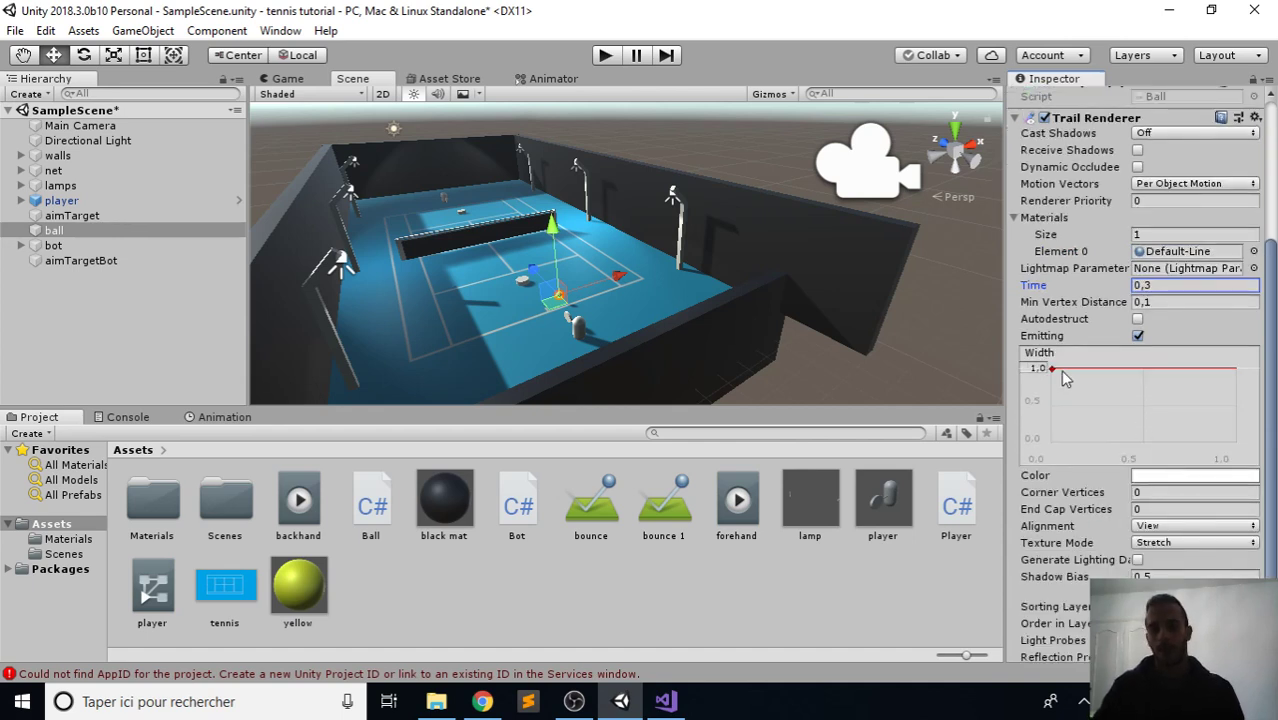
{"action": "left_click_drag", "start_coordinate": [1054, 371], "coordinate": [1060, 433]}
{"action": "scroll", "coordinate": [1100, 470], "scroll_direction": "down", "scroll_amount": 2}
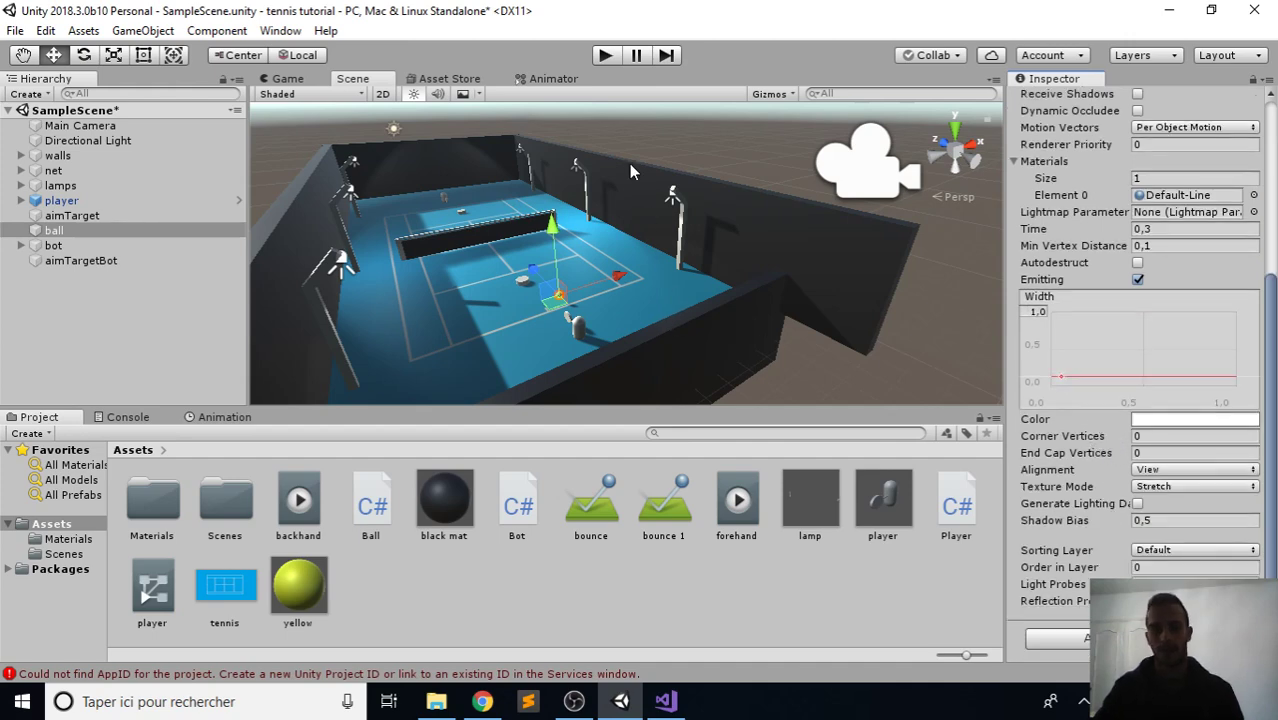
{"action": "left_click", "coordinate": [605, 55]}
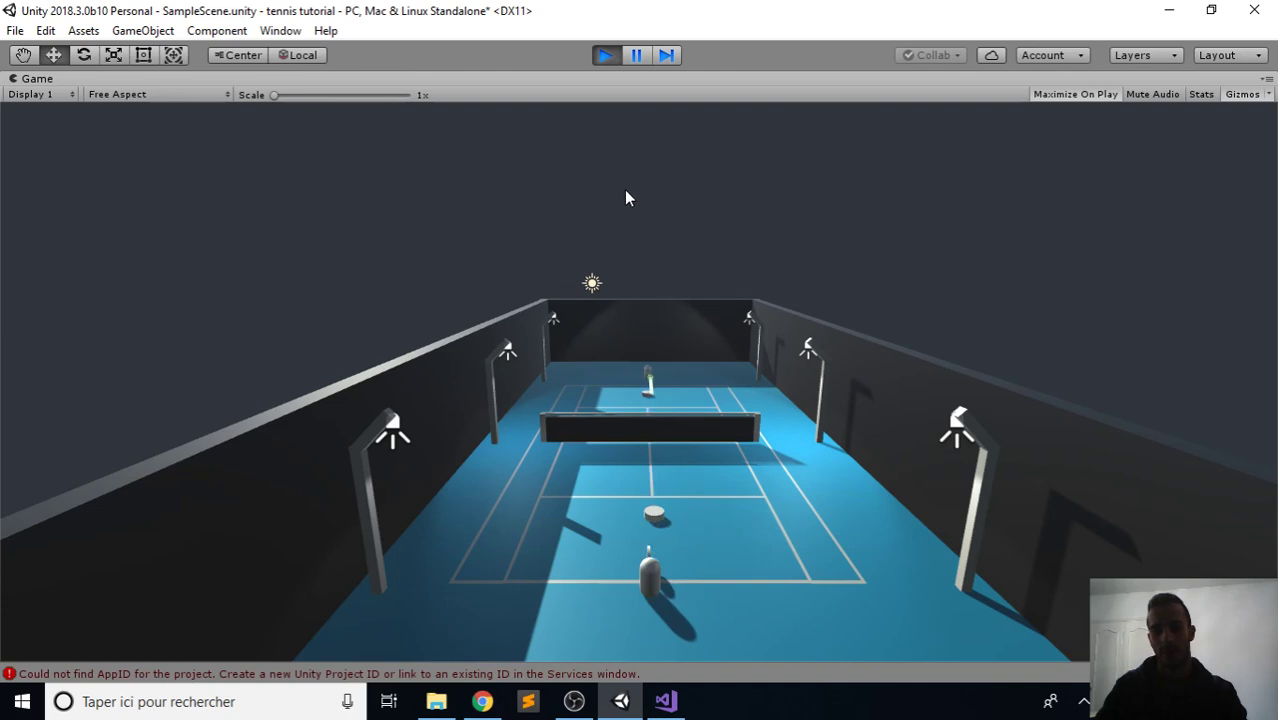
Pause the game, frame the ball with F, and orbit the Scene view around its trail.
{"action": "left_click", "coordinate": [636, 55]}
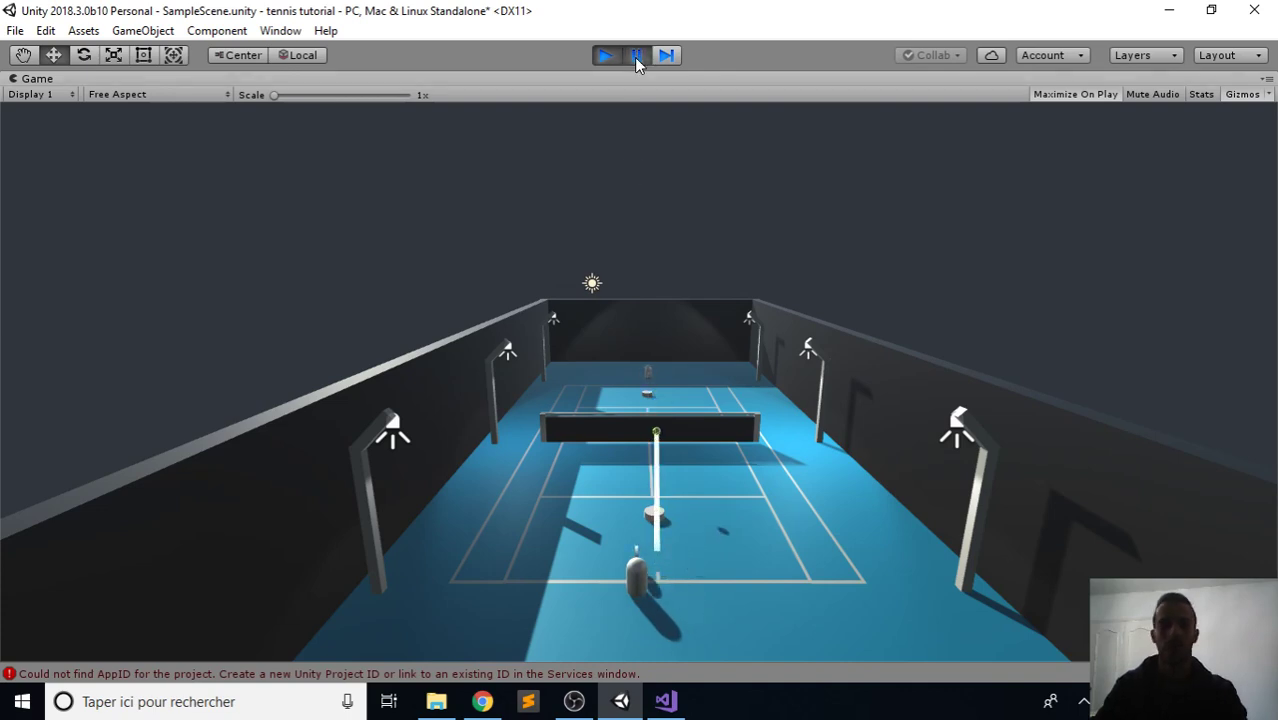
{"action": "key", "text": "f"}
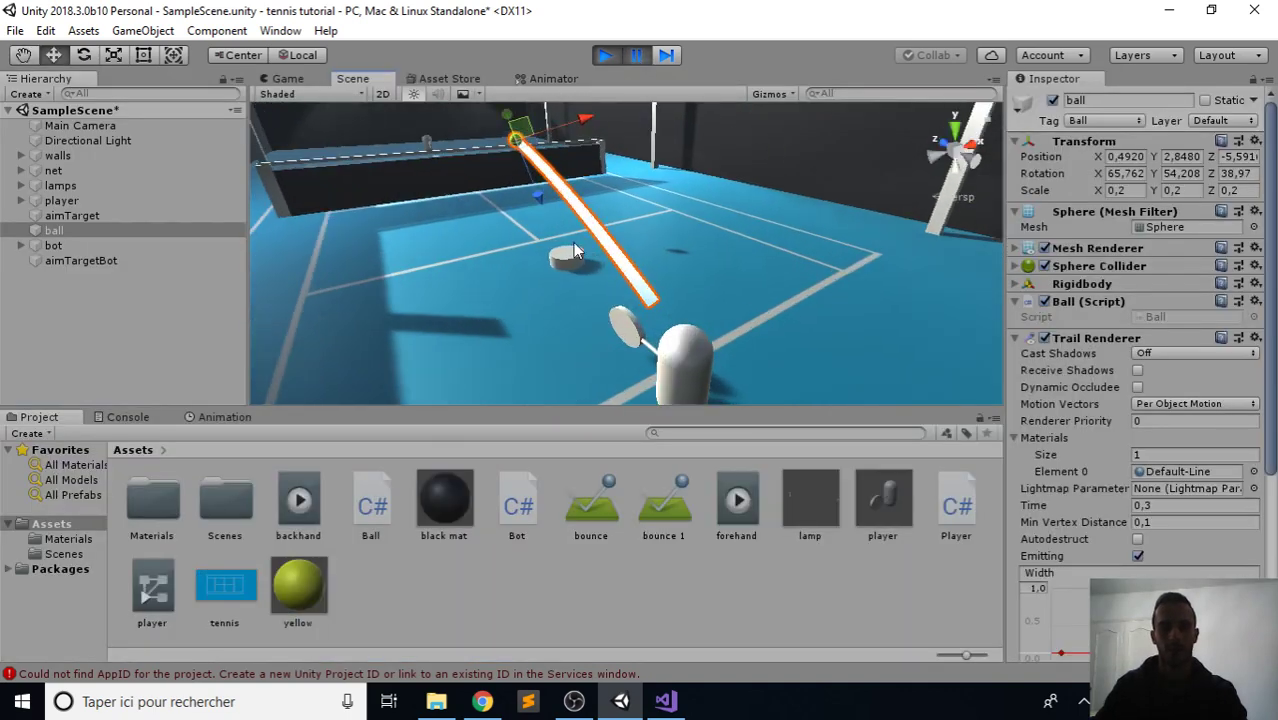
{"action": "right_click_drag", "start_coordinate": [617, 266], "coordinate": [653, 277]}
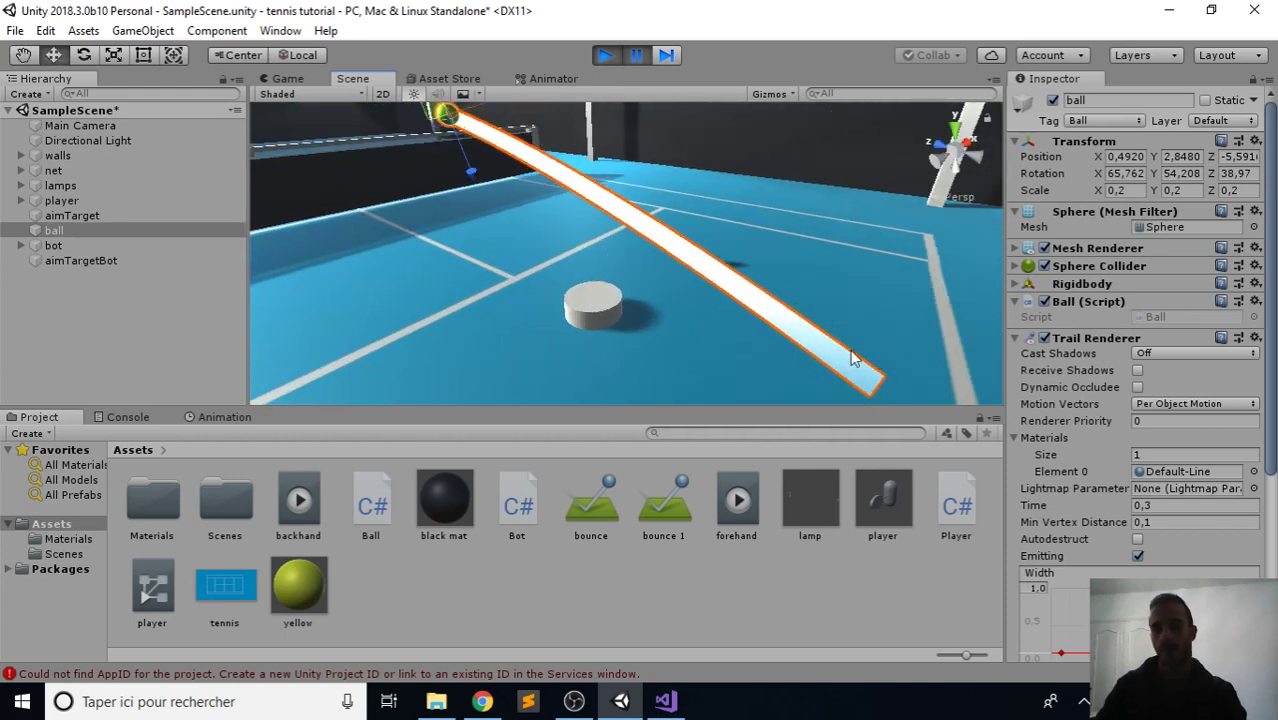
{"action": "scroll", "coordinate": [1105, 420], "scroll_direction": "down", "scroll_amount": 5}
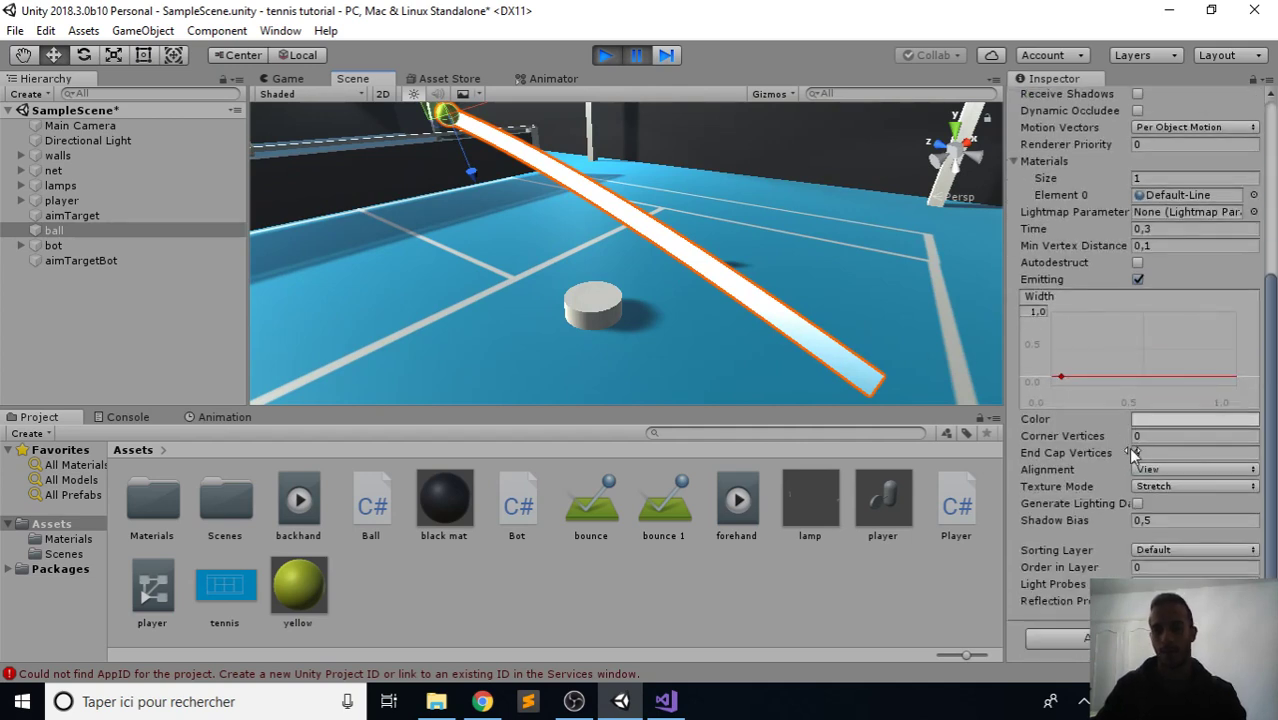
Set Corner Vertices and End Cap Vertices to 4, keeping Alignment at View.
{"action": "left_click", "coordinate": [1148, 436]}
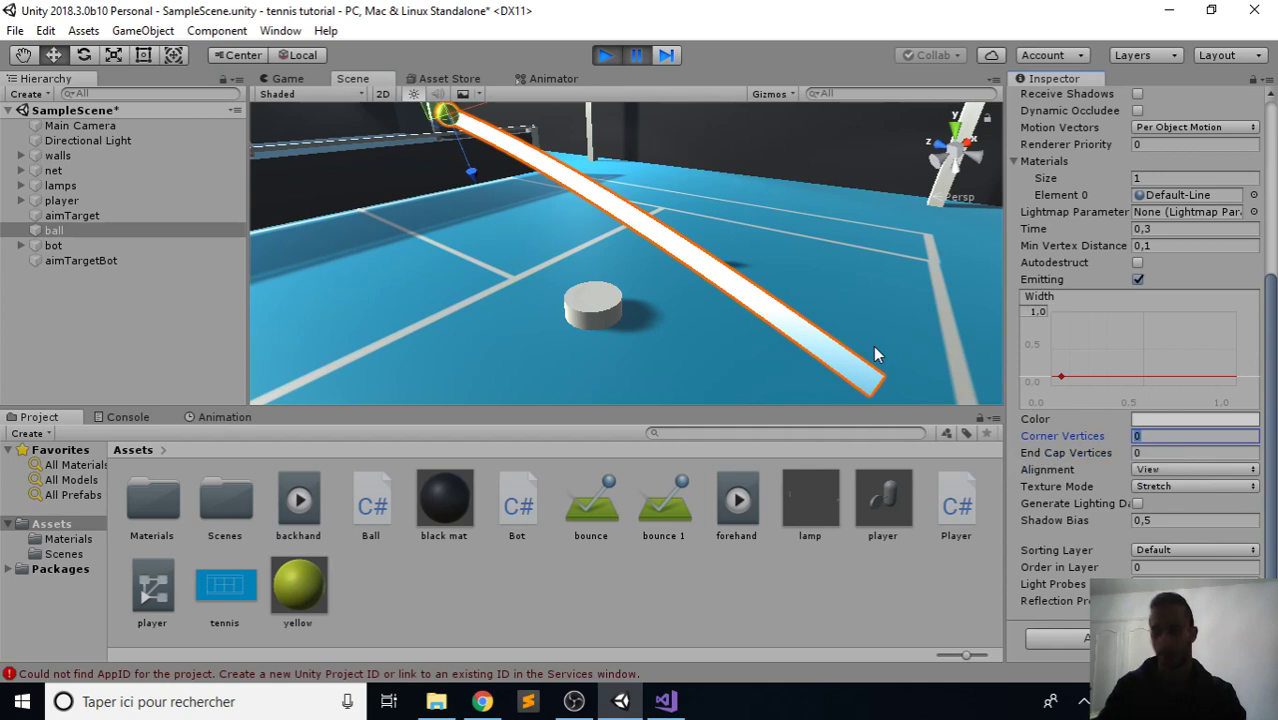
{"action": "type", "text": "4"}
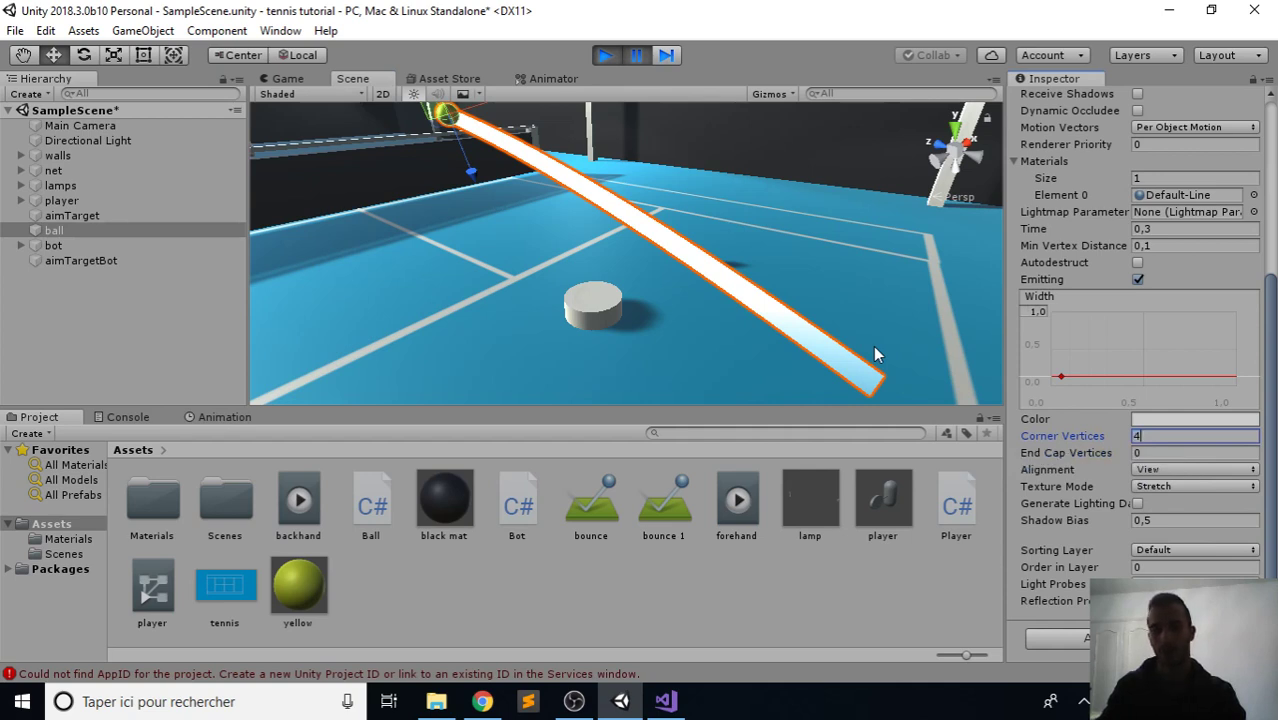
{"action": "left_click", "coordinate": [1160, 469]}
{"action": "left_click", "coordinate": [1175, 490]}
{"action": "left_click", "coordinate": [1171, 452]}
{"action": "type", "text": "4"}
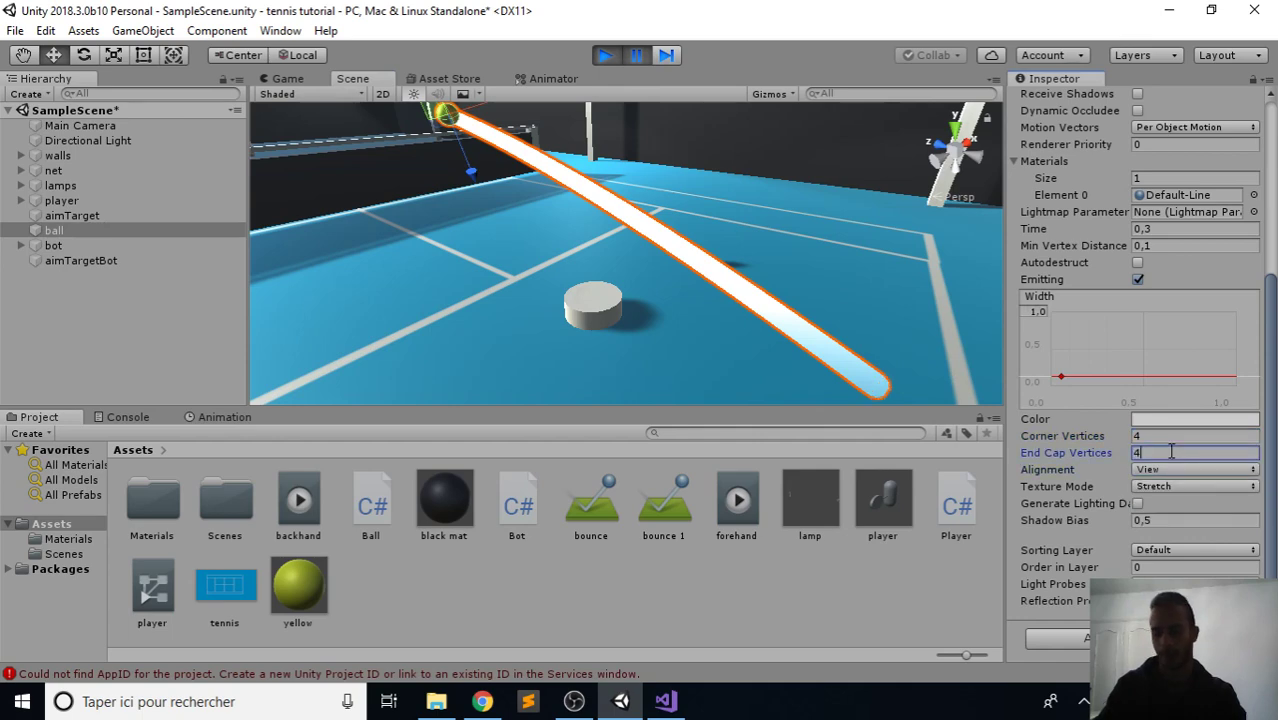
{"action": "right_click_drag", "start_coordinate": [982, 356], "coordinate": [855, 308]}
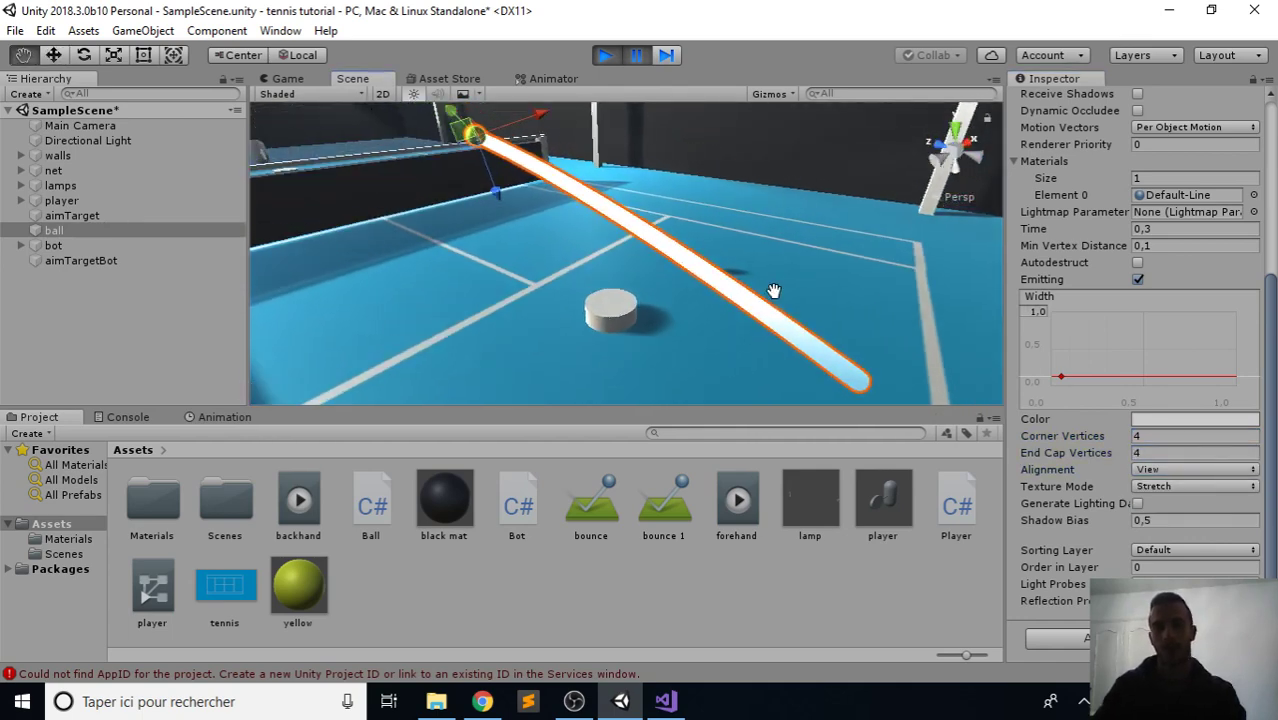
Make the trail gradient's starting colour key yellow.
{"action": "left_click", "coordinate": [1155, 420]}
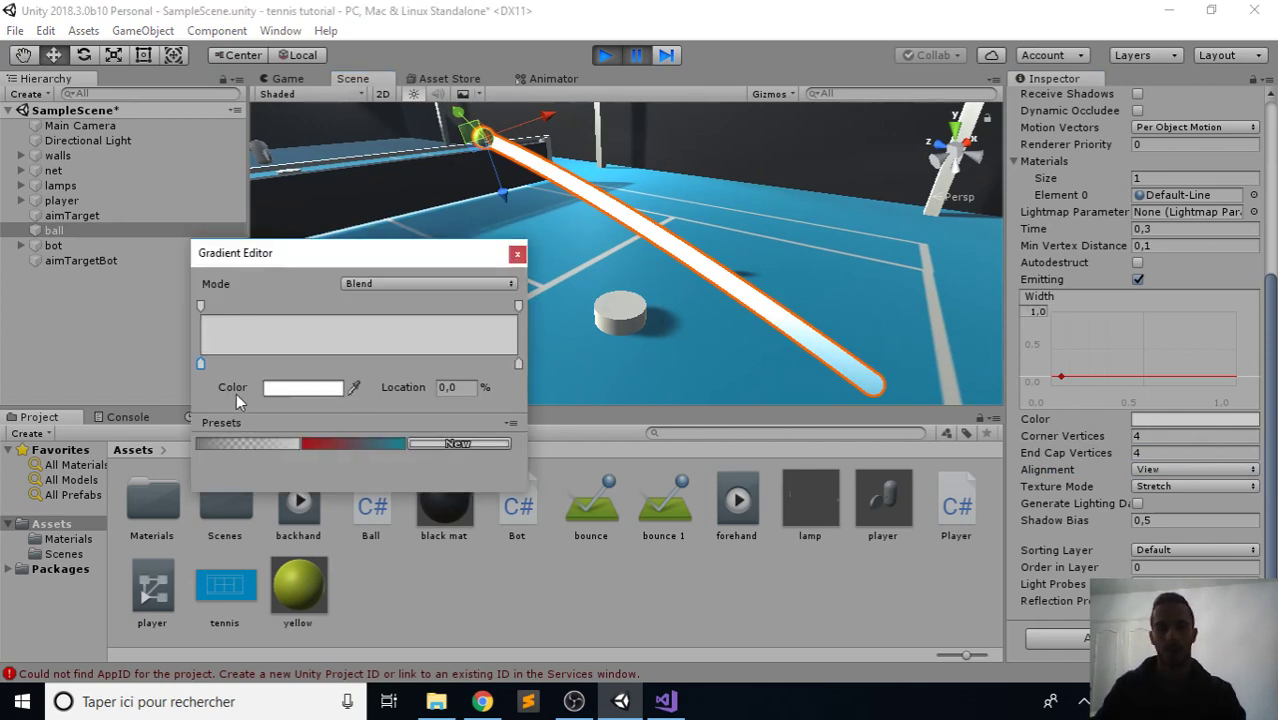
{"action": "left_click", "coordinate": [305, 388]}
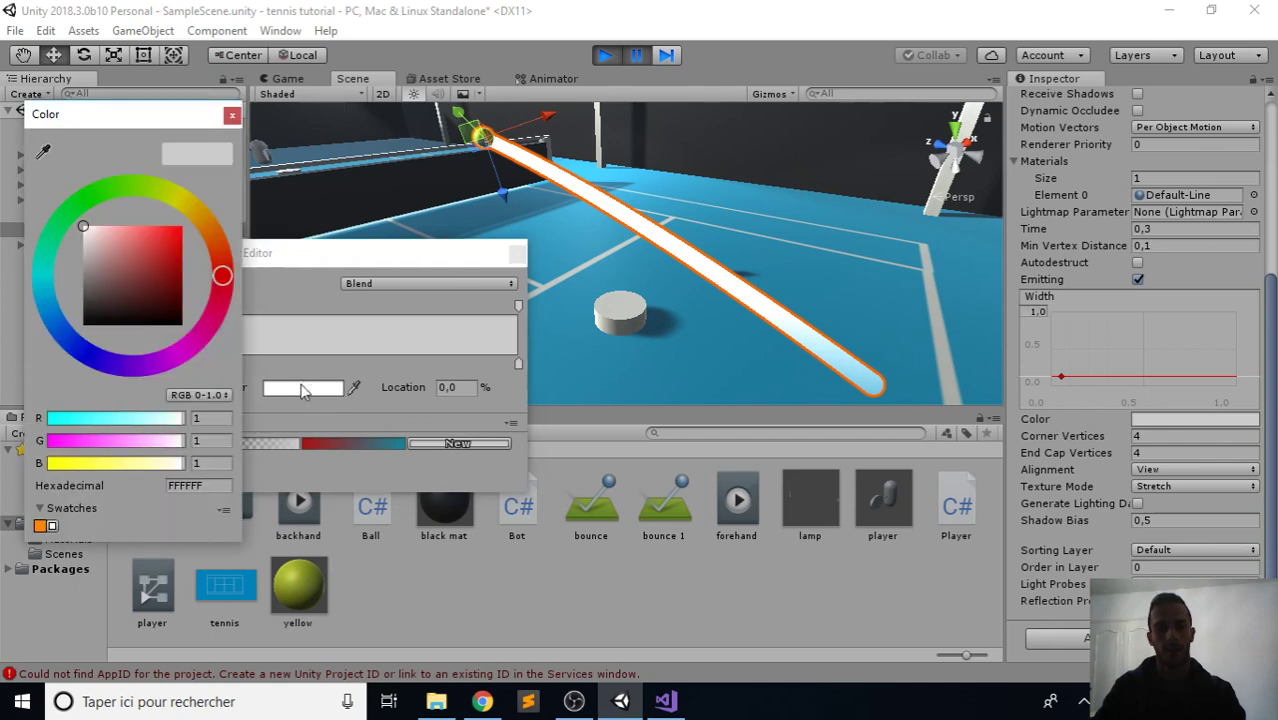
{"action": "left_click", "coordinate": [185, 202]}
{"action": "left_click_drag", "start_coordinate": [178, 230], "coordinate": [191, 226]}
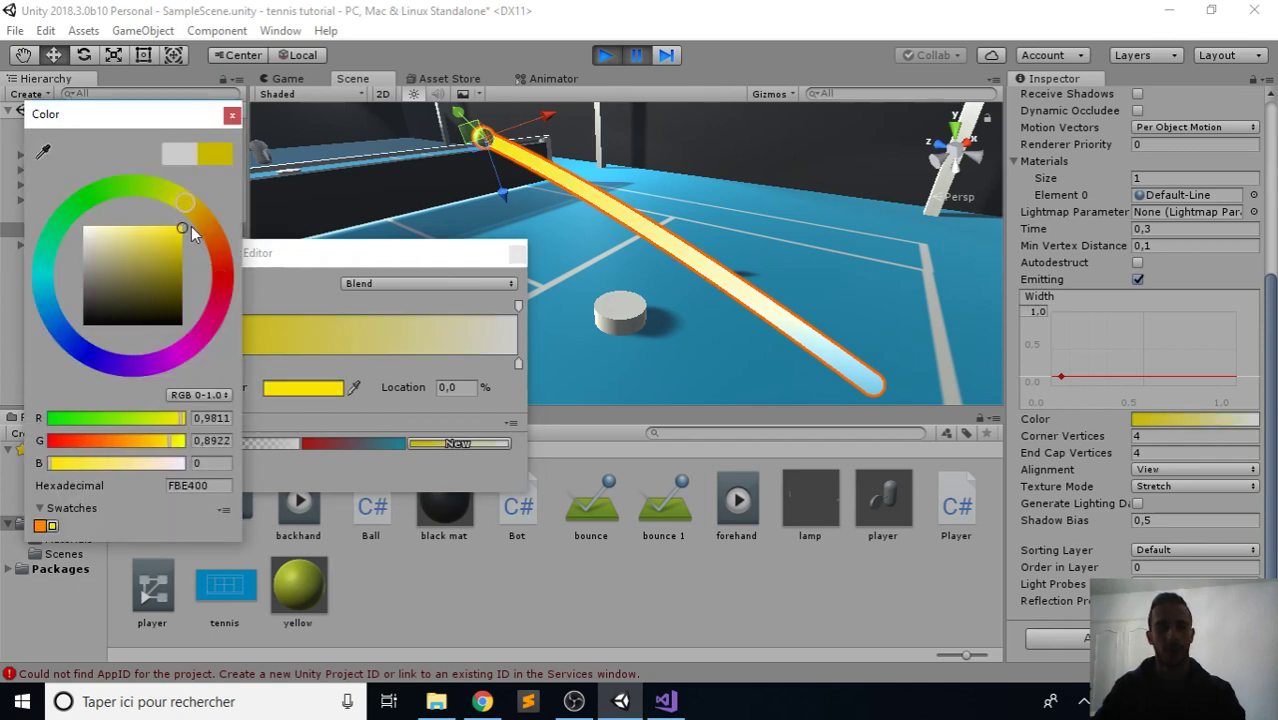
{"action": "left_click", "coordinate": [231, 116]}
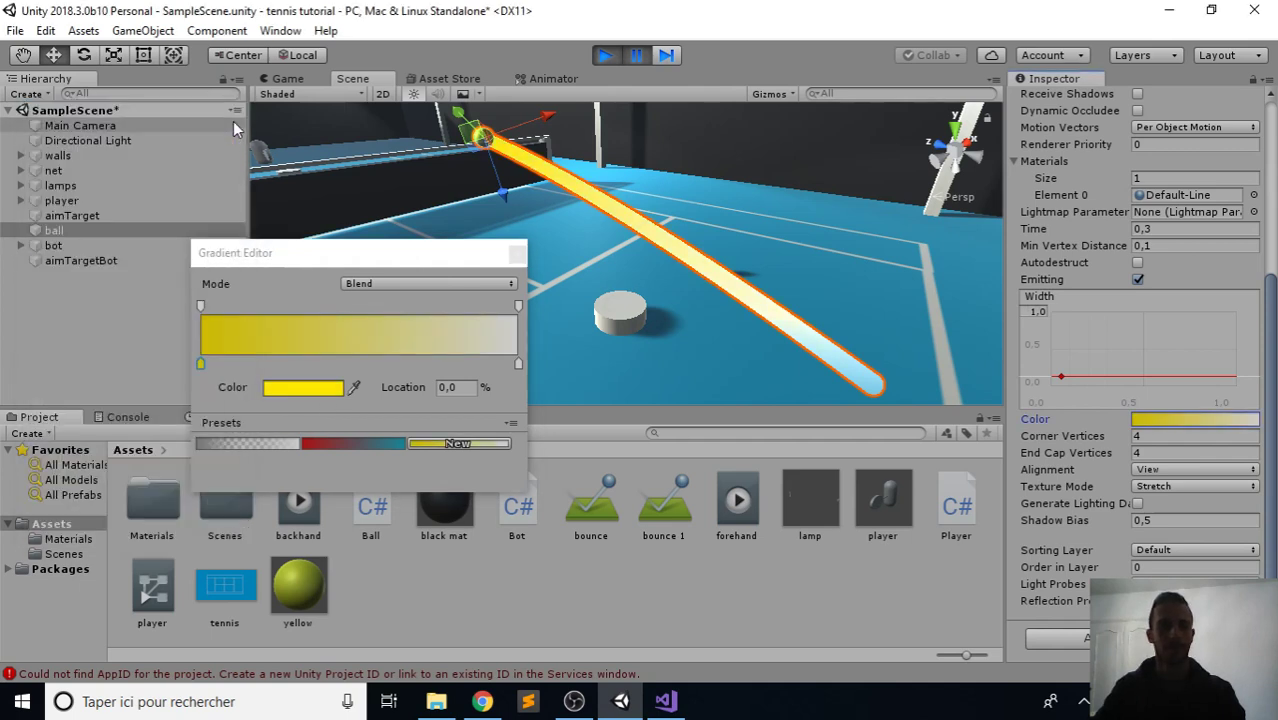
Add a slightly dark green colour key partway along the gradient.
{"action": "left_click", "coordinate": [274, 362]}
{"action": "mouse_move", "coordinate": [276, 364]}
{"action": "left_mouse_down"}
{"action": "mouse_move", "coordinate": [319, 364]}
{"action": "mouse_move", "coordinate": [286, 361]}
{"action": "left_mouse_up"}
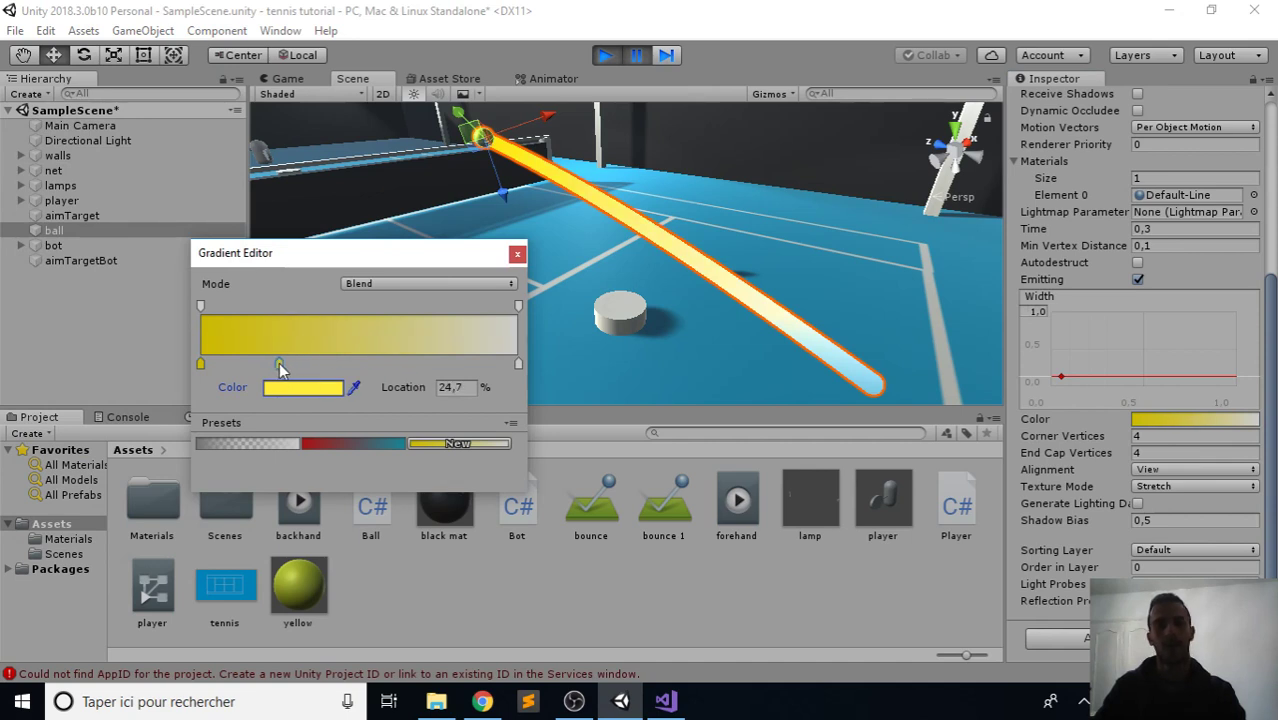
{"action": "left_click", "coordinate": [293, 388]}
{"action": "left_click", "coordinate": [118, 190]}
{"action": "left_click_drag", "start_coordinate": [118, 193], "coordinate": [115, 191]}
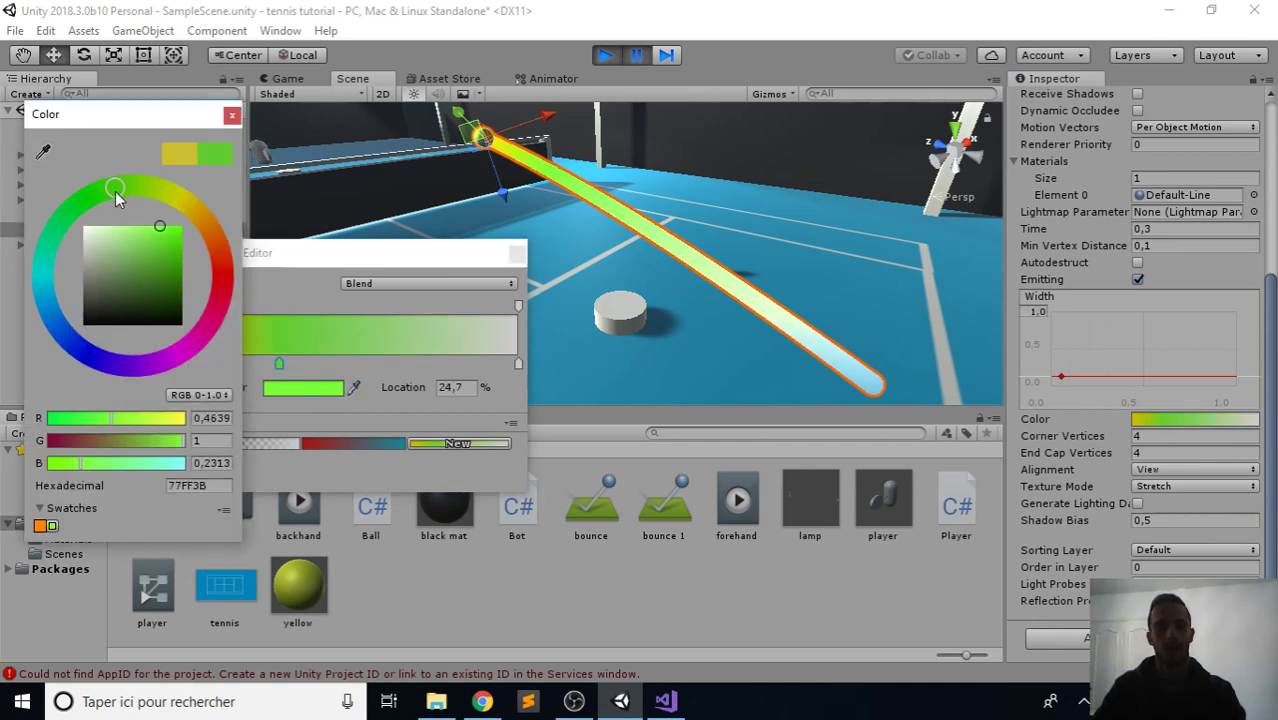
{"action": "left_click_drag", "start_coordinate": [176, 234], "coordinate": [178, 236]}
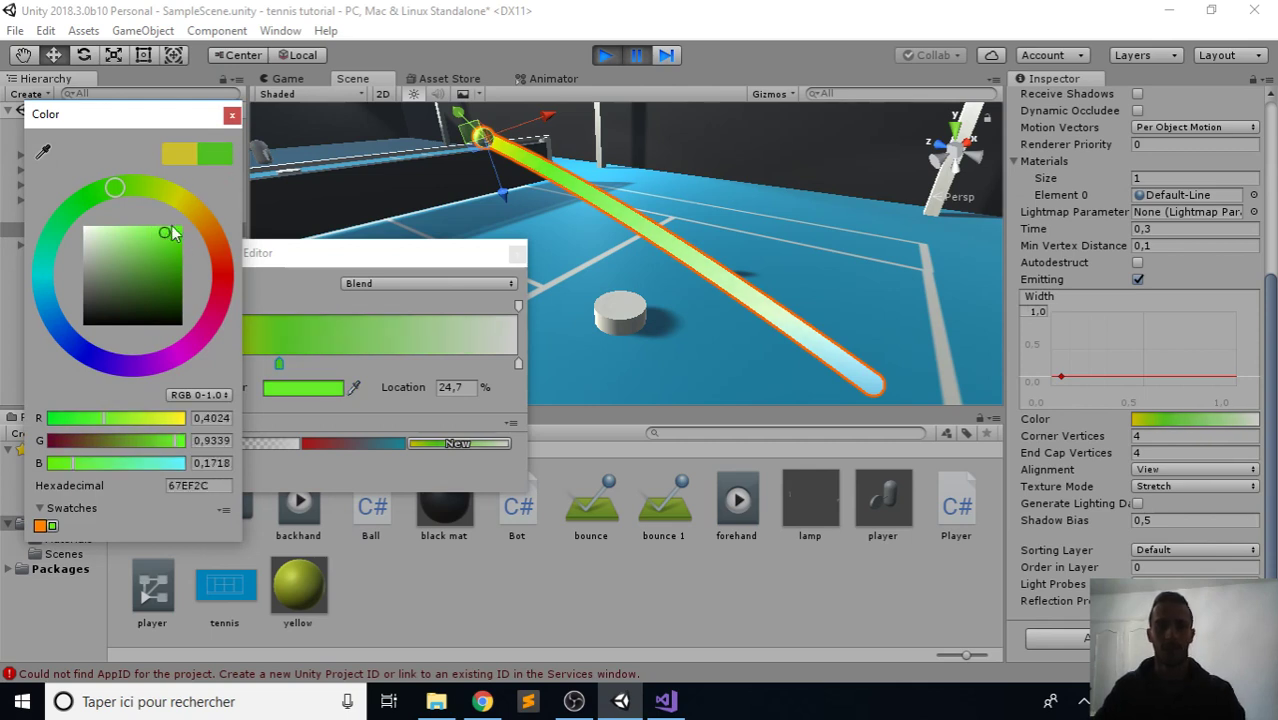
{"action": "left_click", "coordinate": [232, 115]}
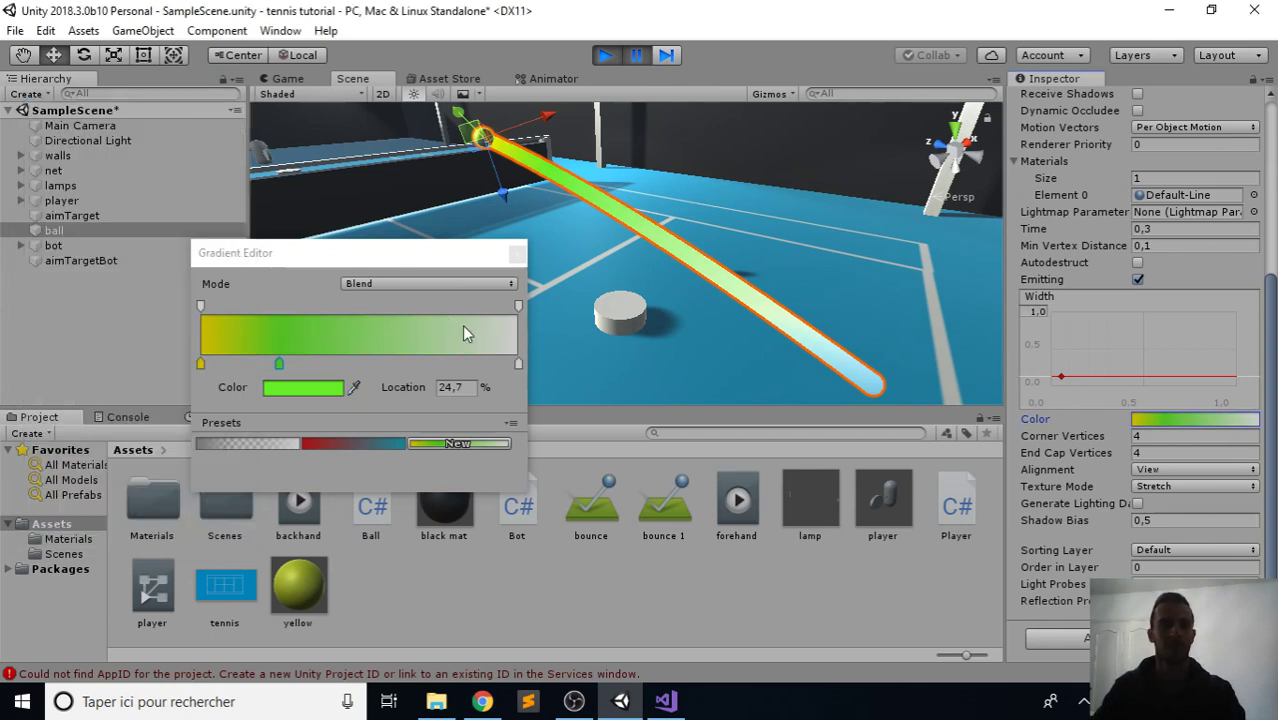
Set the gradient's right-end colour key to cyan (00CCEF).
{"action": "left_click", "coordinate": [518, 365]}
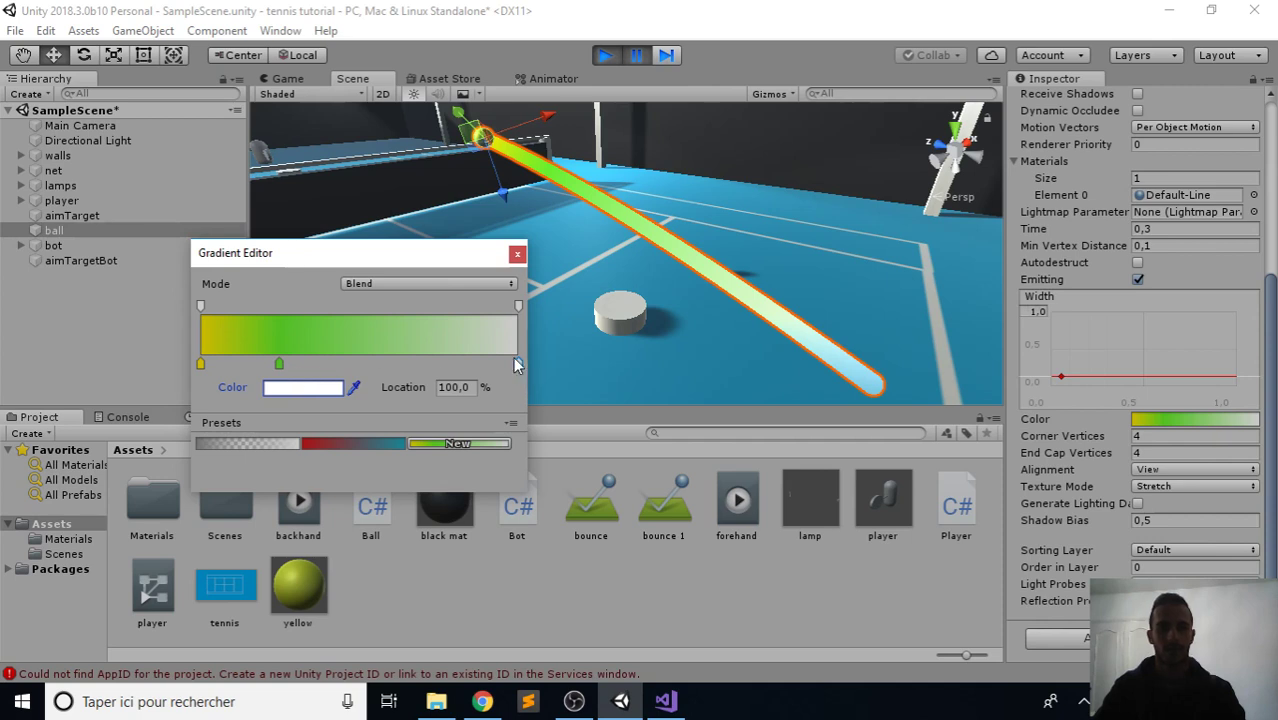
{"action": "left_click", "coordinate": [303, 387]}
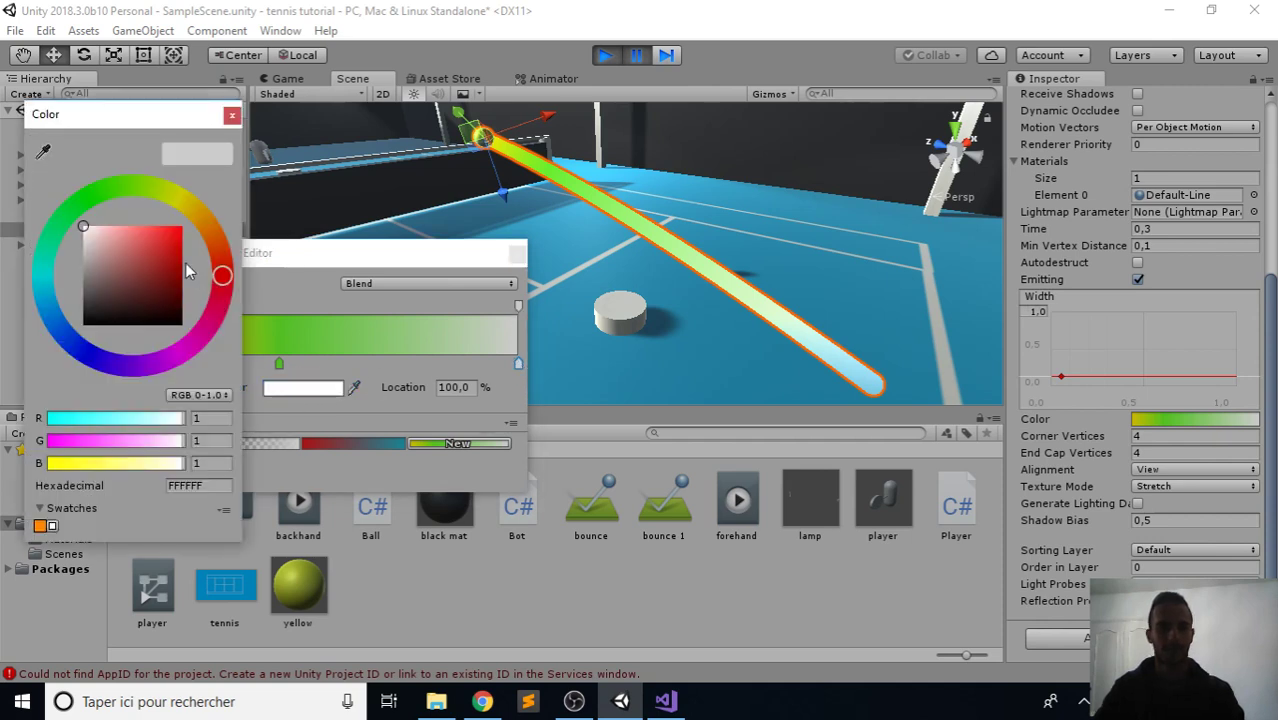
{"action": "left_click", "coordinate": [49, 281]}
{"action": "left_click_drag", "start_coordinate": [140, 262], "coordinate": [195, 252]}
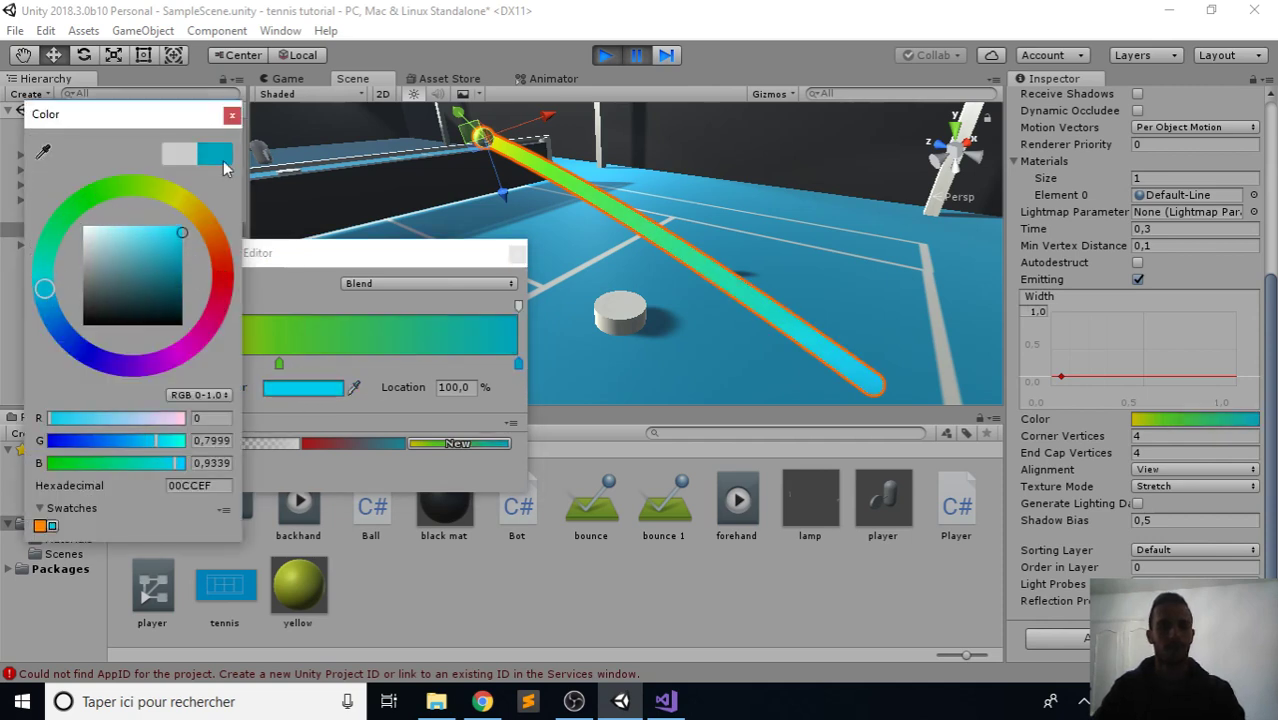
{"action": "left_click", "coordinate": [231, 115]}
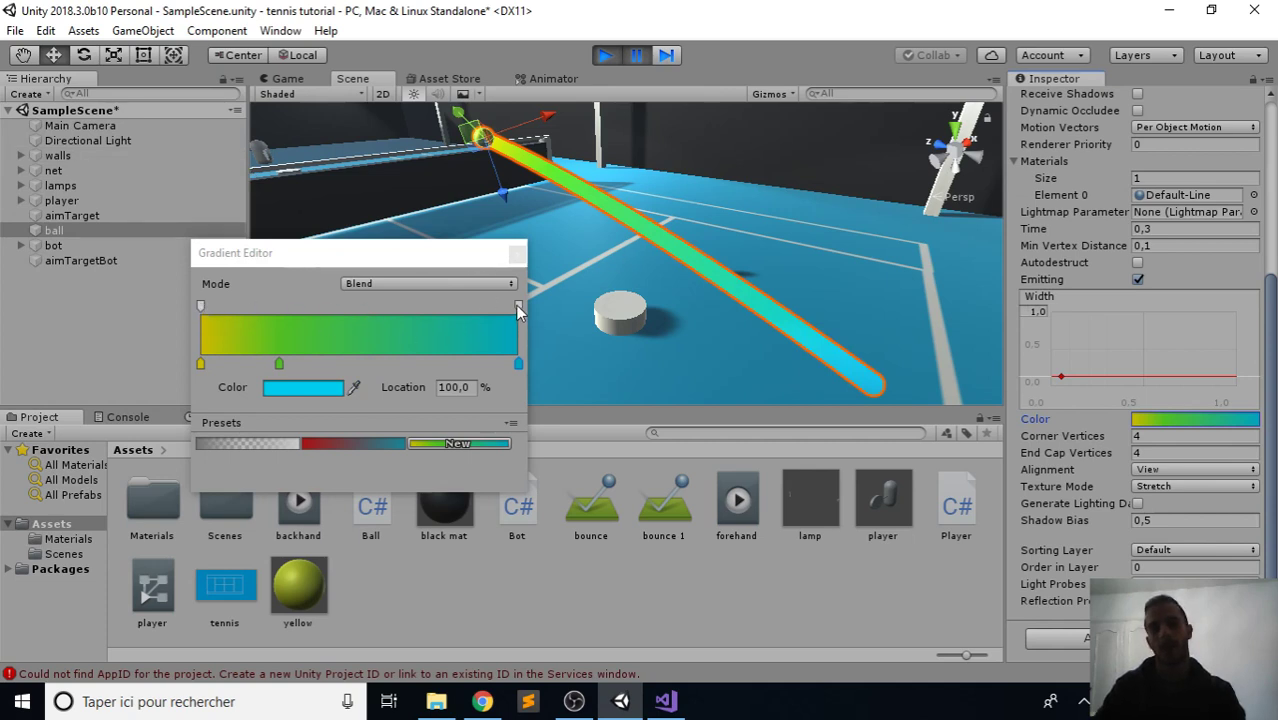
{"action": "mouse_move", "coordinate": [518, 306]}
{"action": "left_mouse_down"}
{"action": "mouse_move", "coordinate": [370, 307]}
{"action": "mouse_move", "coordinate": [521, 305]}
{"action": "left_mouse_up"}
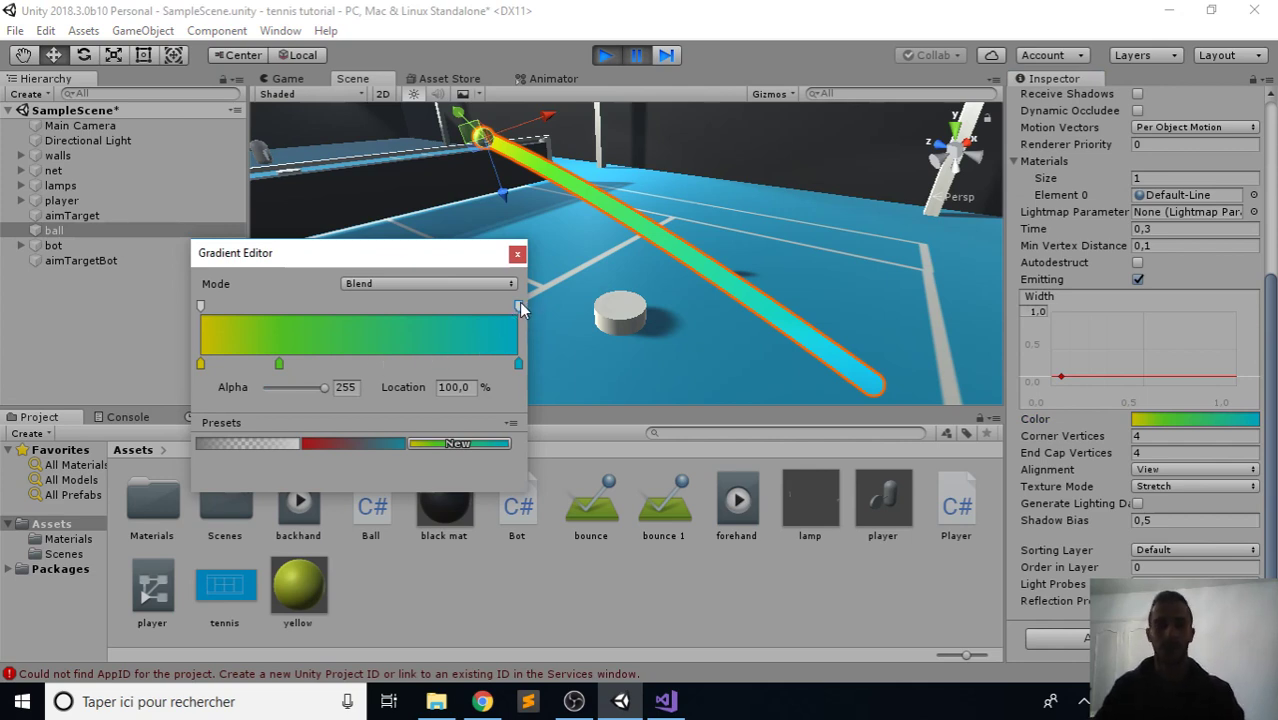
Fade the trail's tail with an alpha 41 key at 86.2%, head at 255, then close the editor.
{"action": "left_click", "coordinate": [201, 306]}
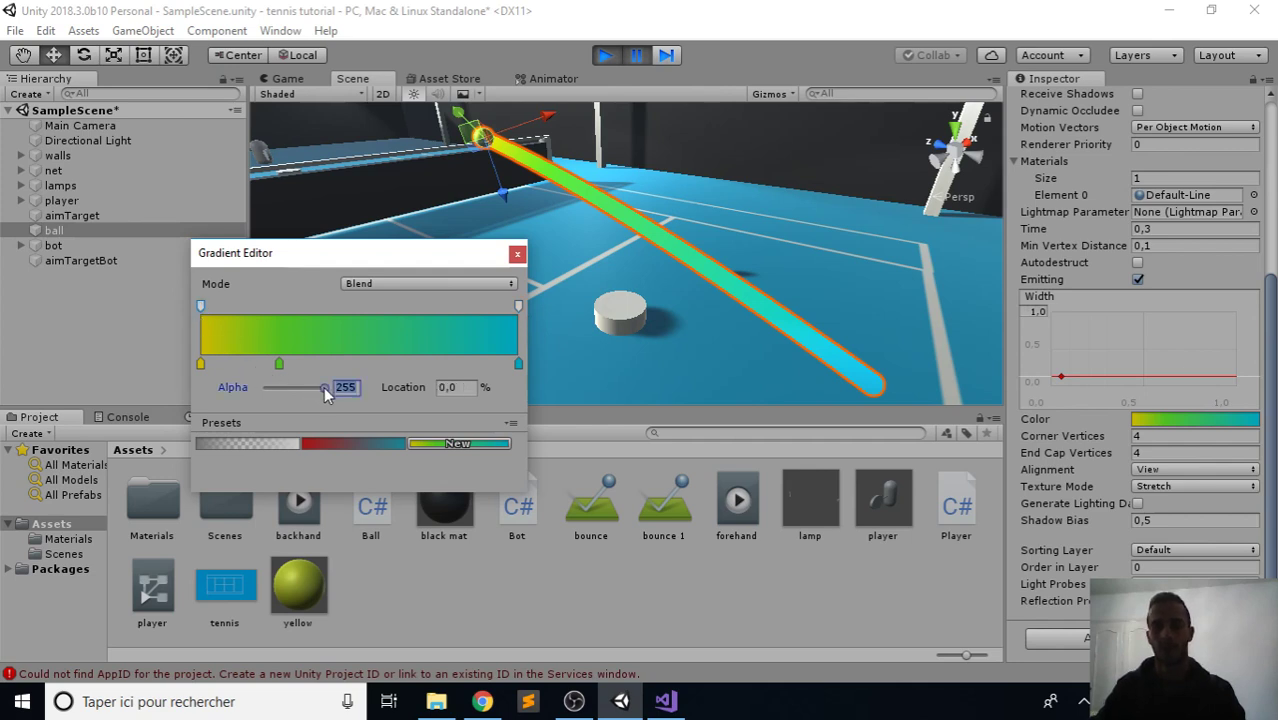
{"action": "mouse_move", "coordinate": [323, 386]}
{"action": "left_mouse_down"}
{"action": "mouse_move", "coordinate": [265, 387]}
{"action": "mouse_move", "coordinate": [332, 387]}
{"action": "left_mouse_up"}
{"action": "left_click", "coordinate": [517, 306]}
{"action": "left_click_drag", "start_coordinate": [427, 316], "coordinate": [474, 308]}
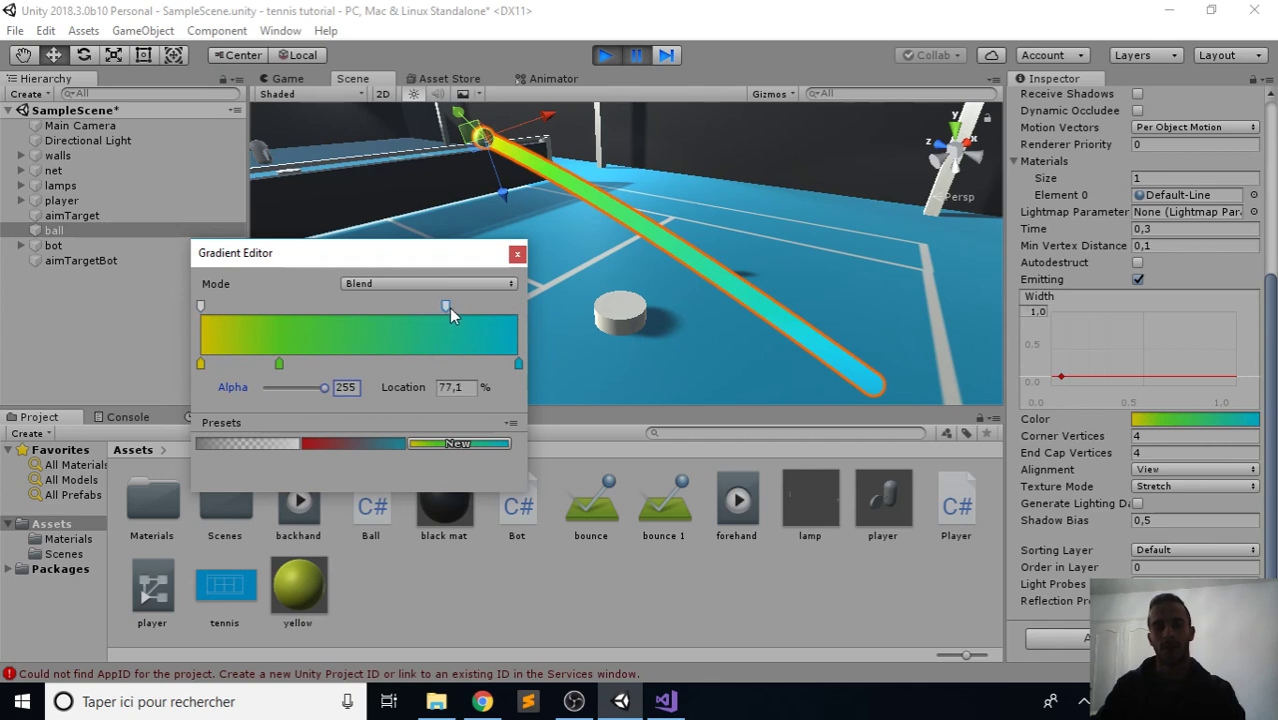
{"action": "left_click_drag", "start_coordinate": [324, 387], "coordinate": [277, 392]}
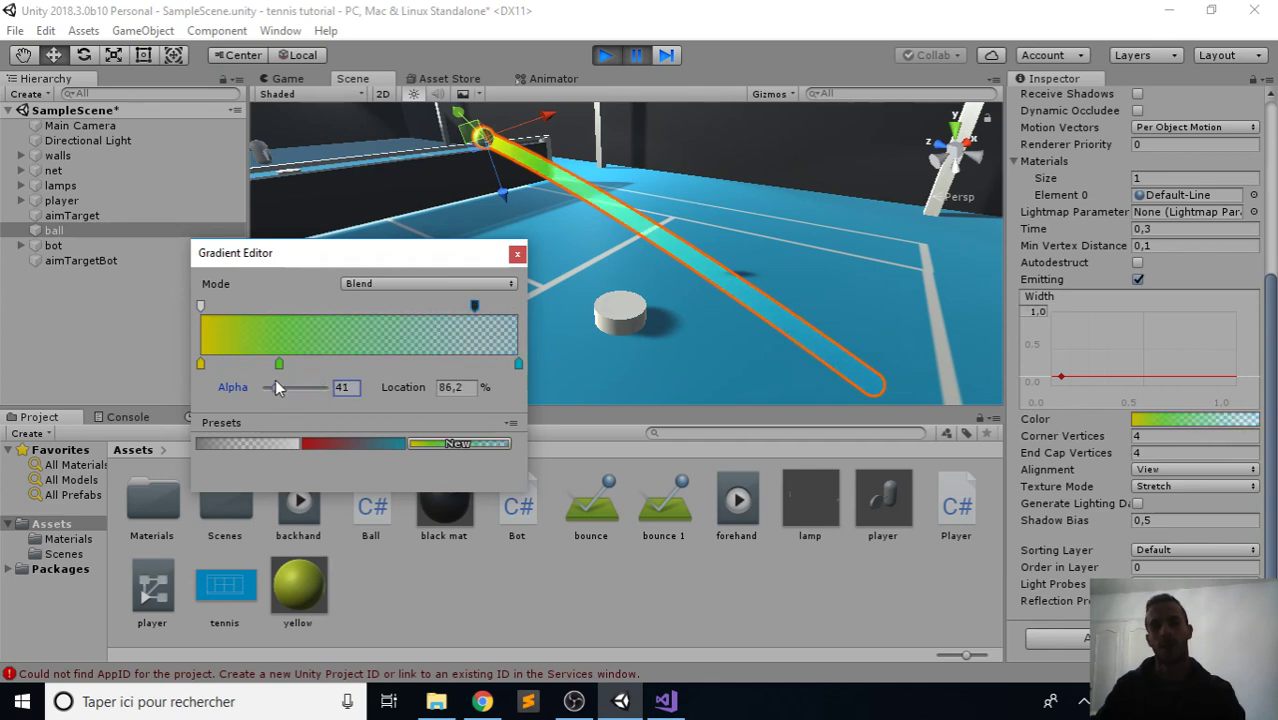
{"action": "left_click", "coordinate": [517, 253]}
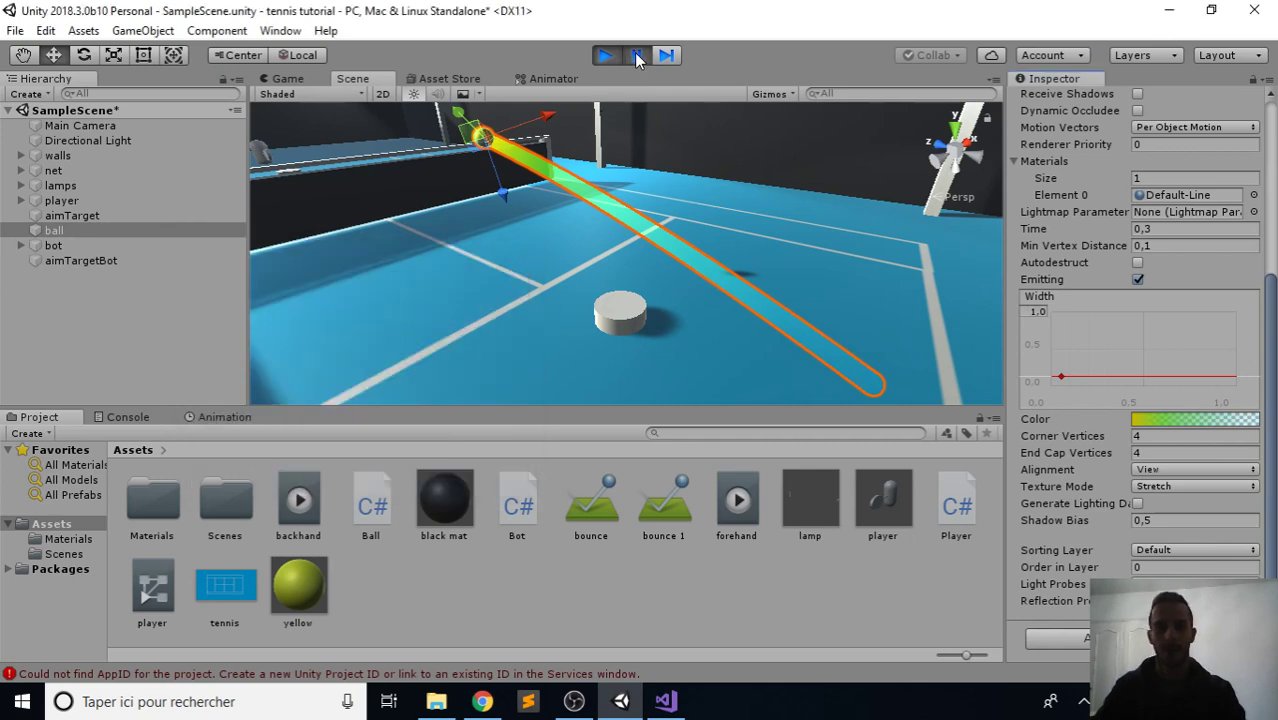
Copy the trail Color gradient, exit play mode, and paste it back onto the trail.
{"action": "right_click", "coordinate": [1166, 419]}
{"action": "left_click", "coordinate": [1205, 431]}
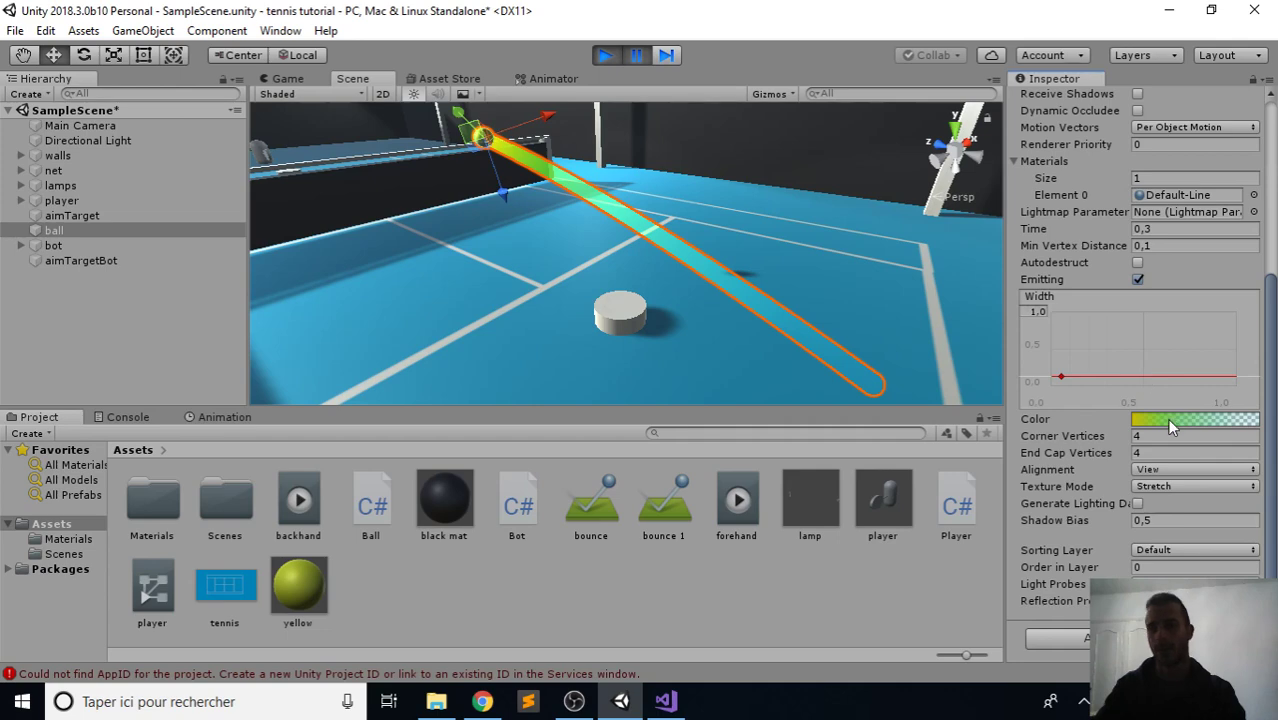
{"action": "left_click", "coordinate": [606, 55]}
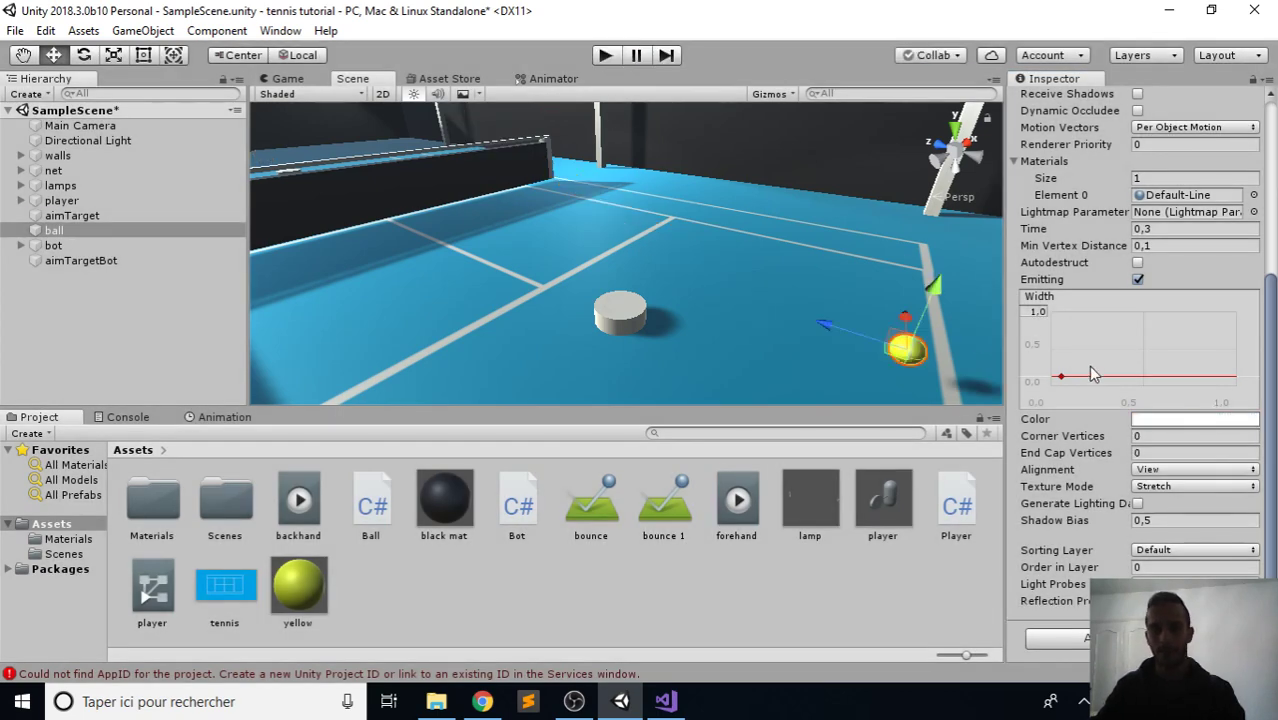
{"action": "right_click", "coordinate": [1175, 422]}
{"action": "left_click", "coordinate": [1210, 449]}
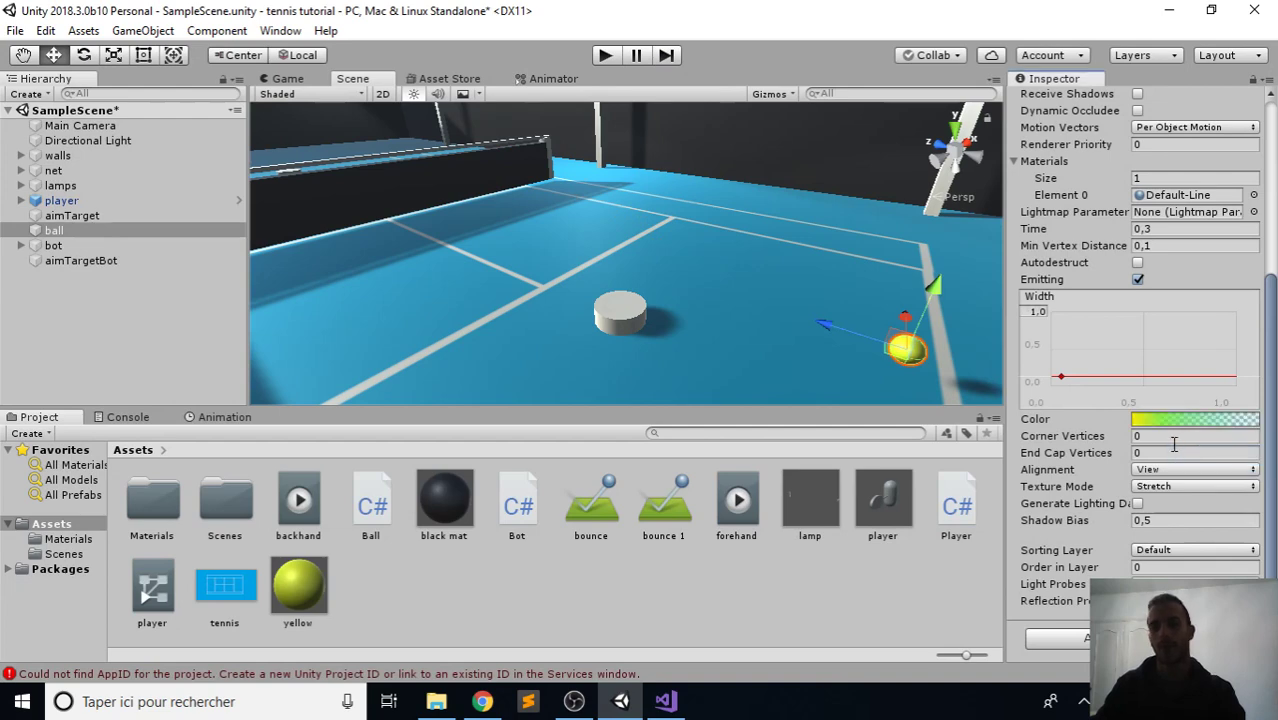
Set Corner and End Cap Vertices to 4 again, then run and stop a test play.
{"action": "left_click", "coordinate": [1182, 437]}
{"action": "type", "text": "4"}
{"action": "left_click", "coordinate": [1158, 455]}
{"action": "type", "text": "4"}
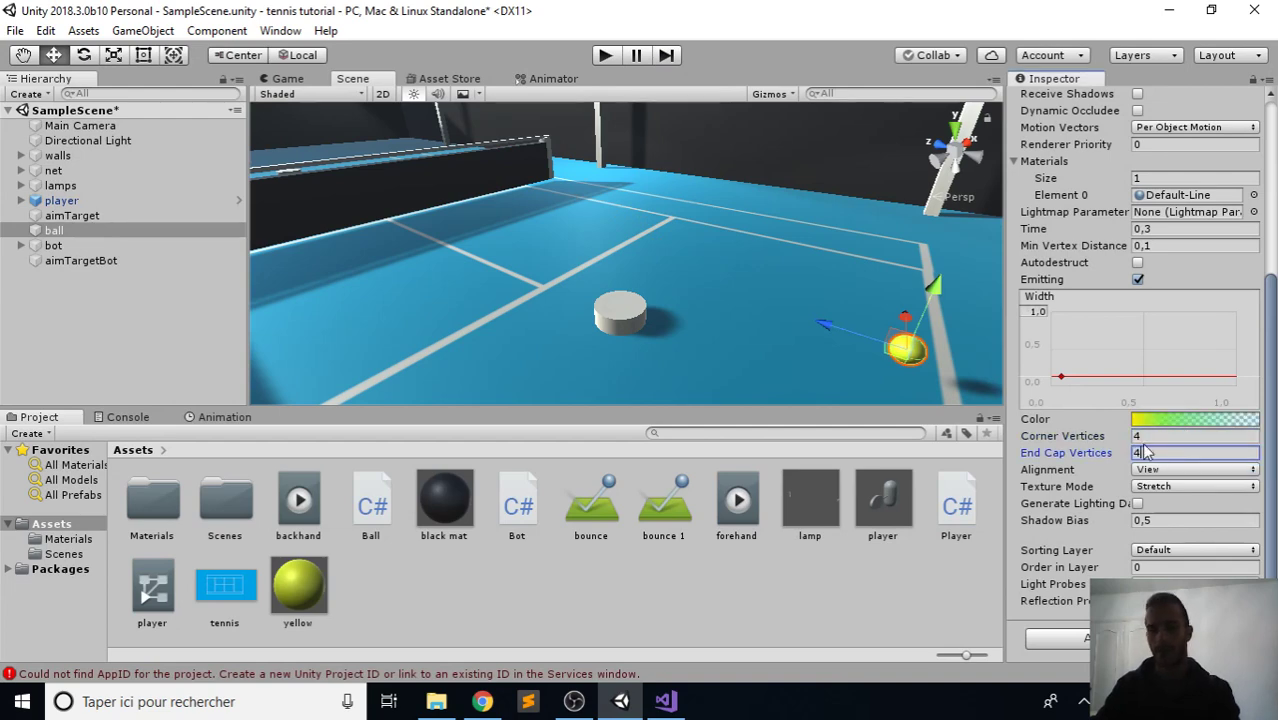
{"action": "left_click", "coordinate": [606, 55]}
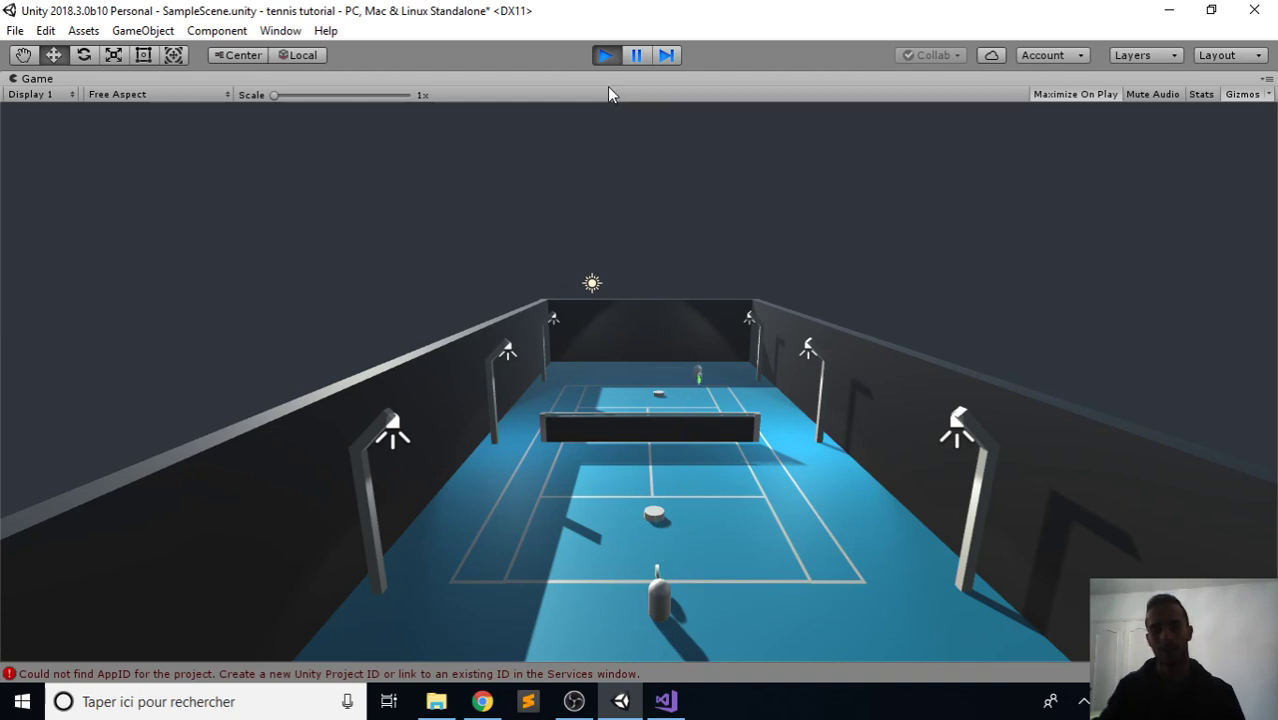
{"action": "key", "text": "ctrl+p"}
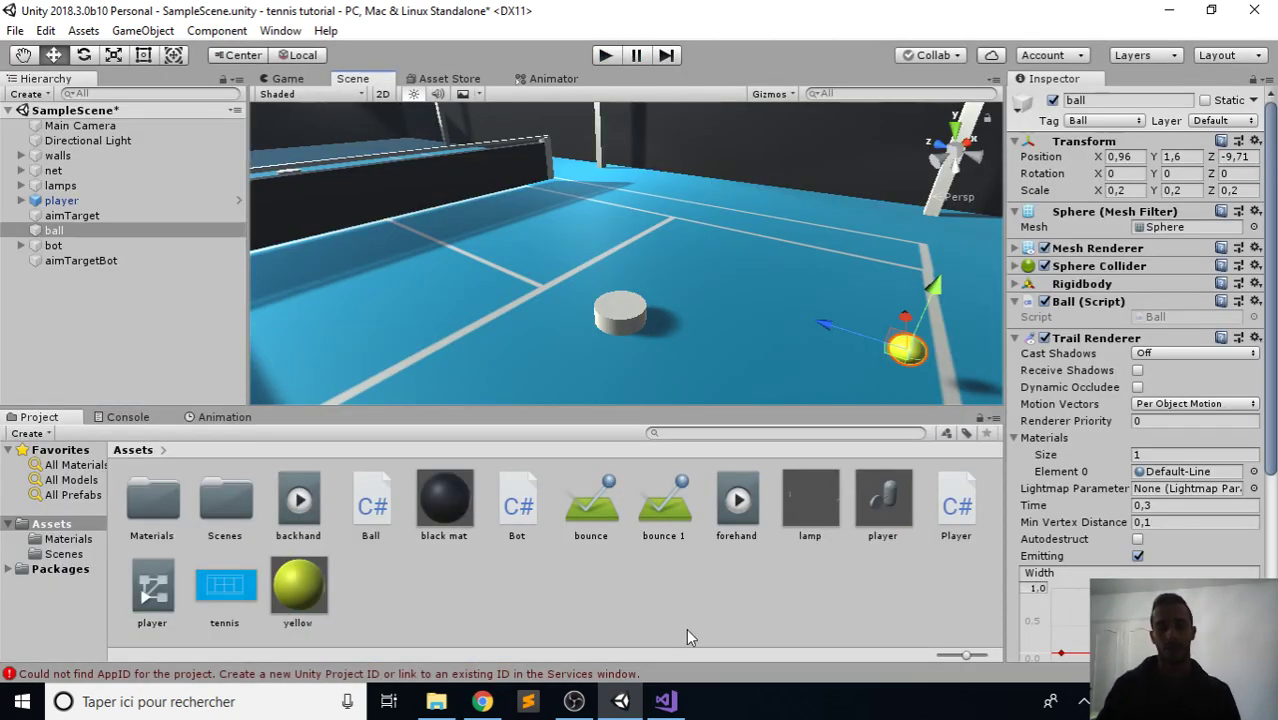
In Player.cs change the hit lift Vector3(0, 6, 0) to (0, 5, 0) on line 59 and save.
{"action": "left_click", "coordinate": [665, 701]}
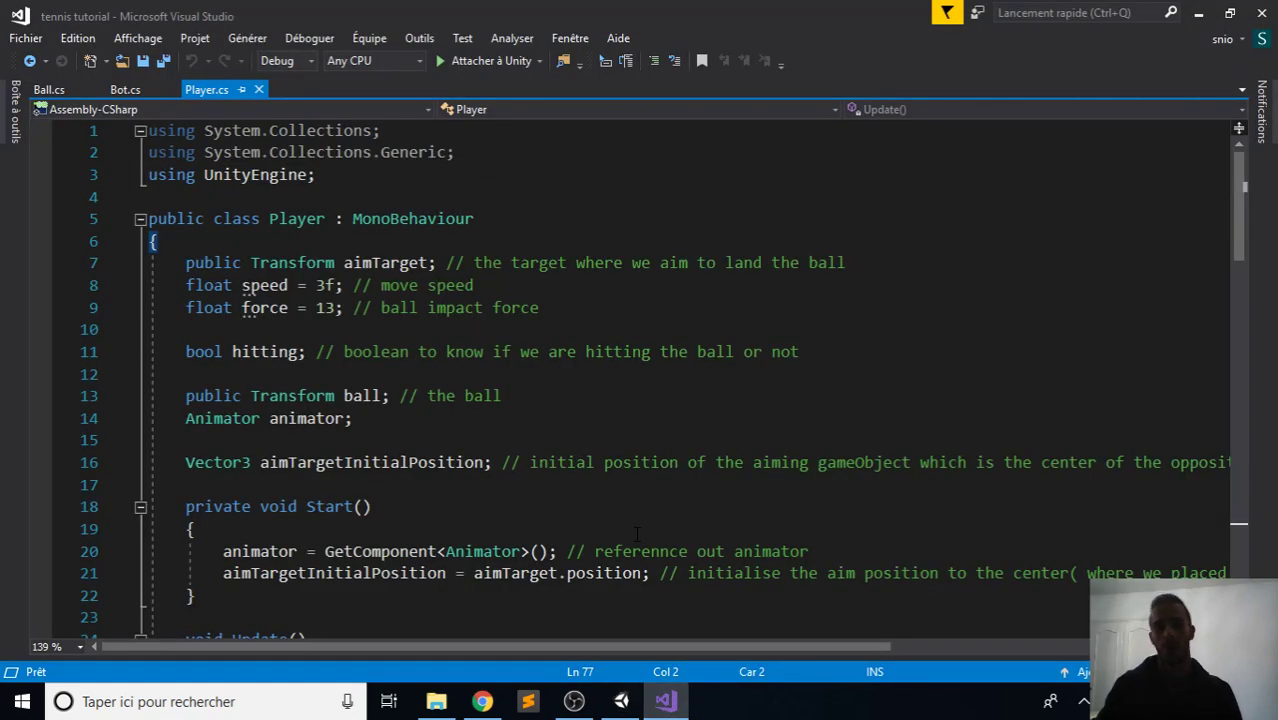
{"action": "scroll", "coordinate": [636, 533], "scroll_direction": "down", "scroll_amount": 12}
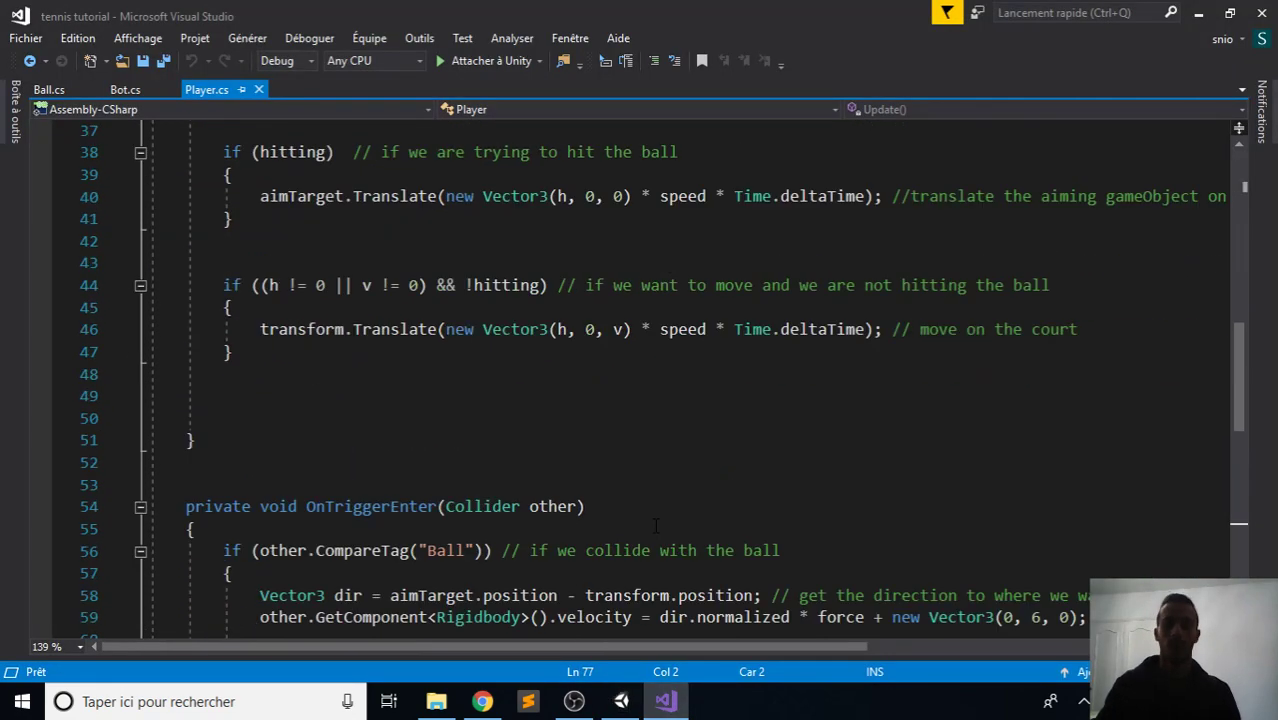
{"action": "scroll", "coordinate": [656, 524], "scroll_direction": "down", "scroll_amount": 3}
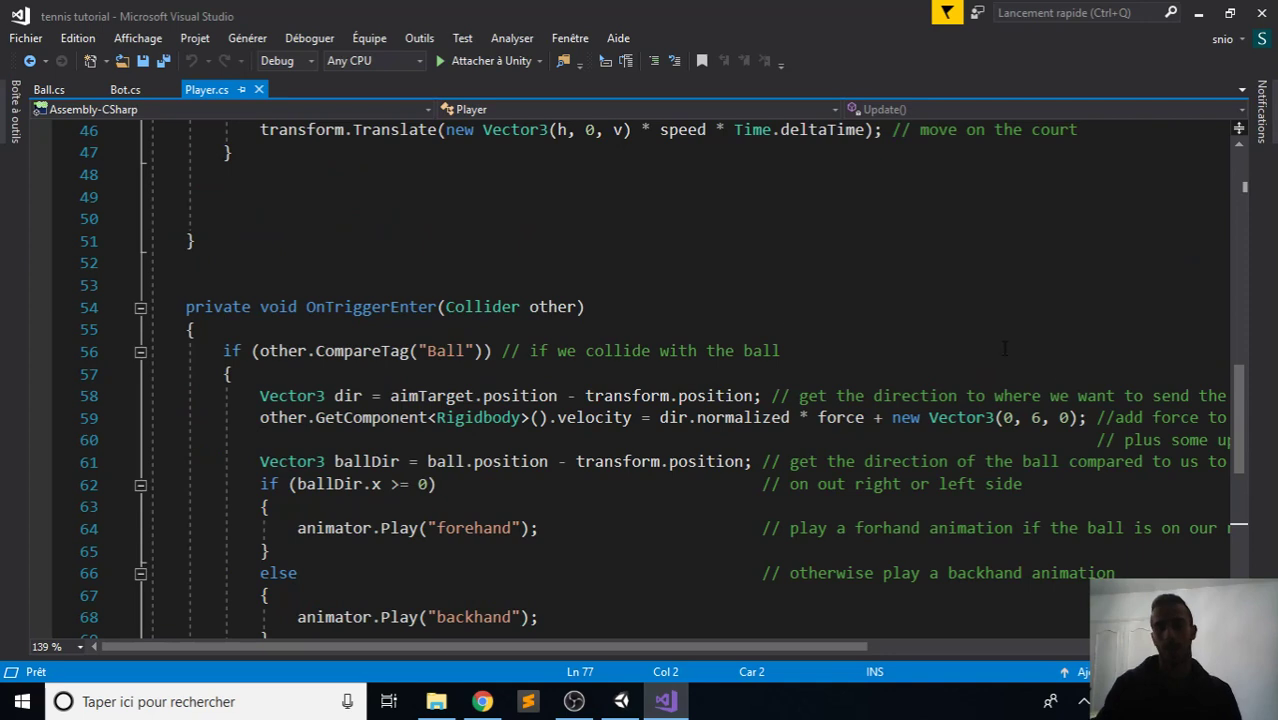
{"action": "double_click", "coordinate": [1035, 418]}
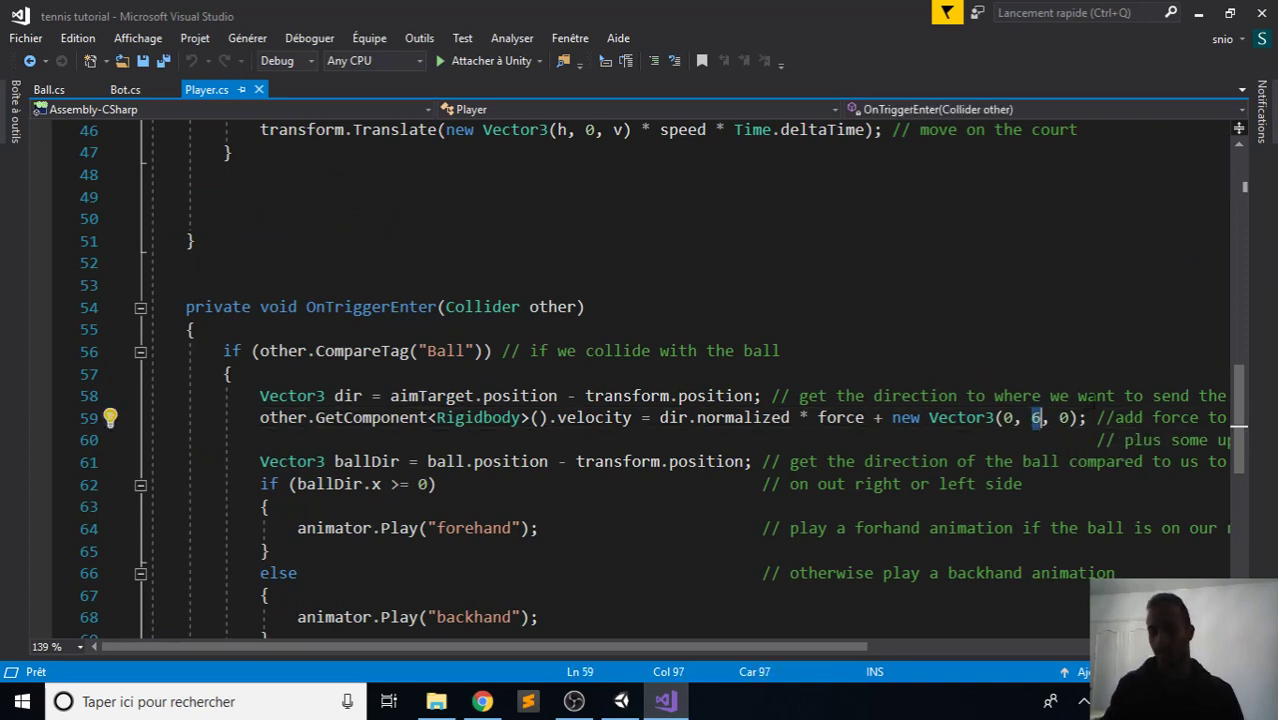
{"action": "type", "text": "5"}
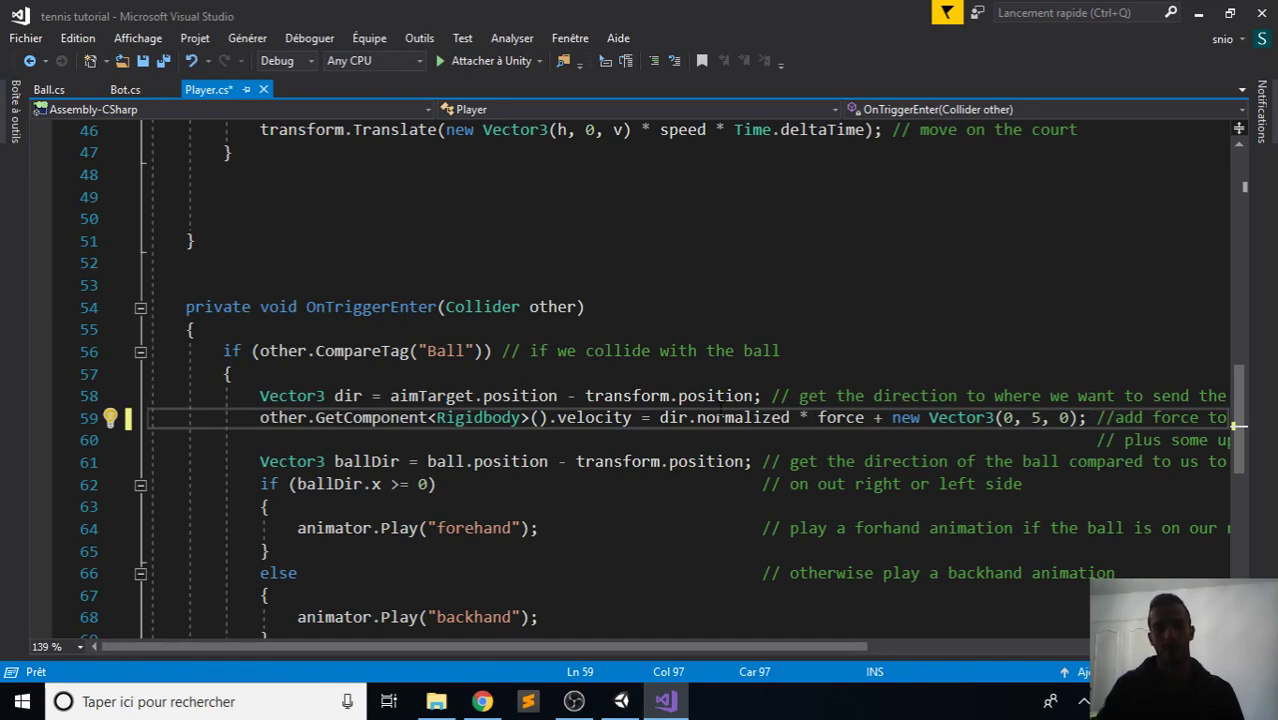
{"action": "scroll", "coordinate": [720, 410], "scroll_direction": "up", "scroll_amount": 7}
{"action": "key", "text": "ctrl+s"}
Multiply the aim-target speed by 2 on line 40 and save Player.cs.
{"action": "scroll", "coordinate": [729, 430], "scroll_direction": "down", "scroll_amount": 1}
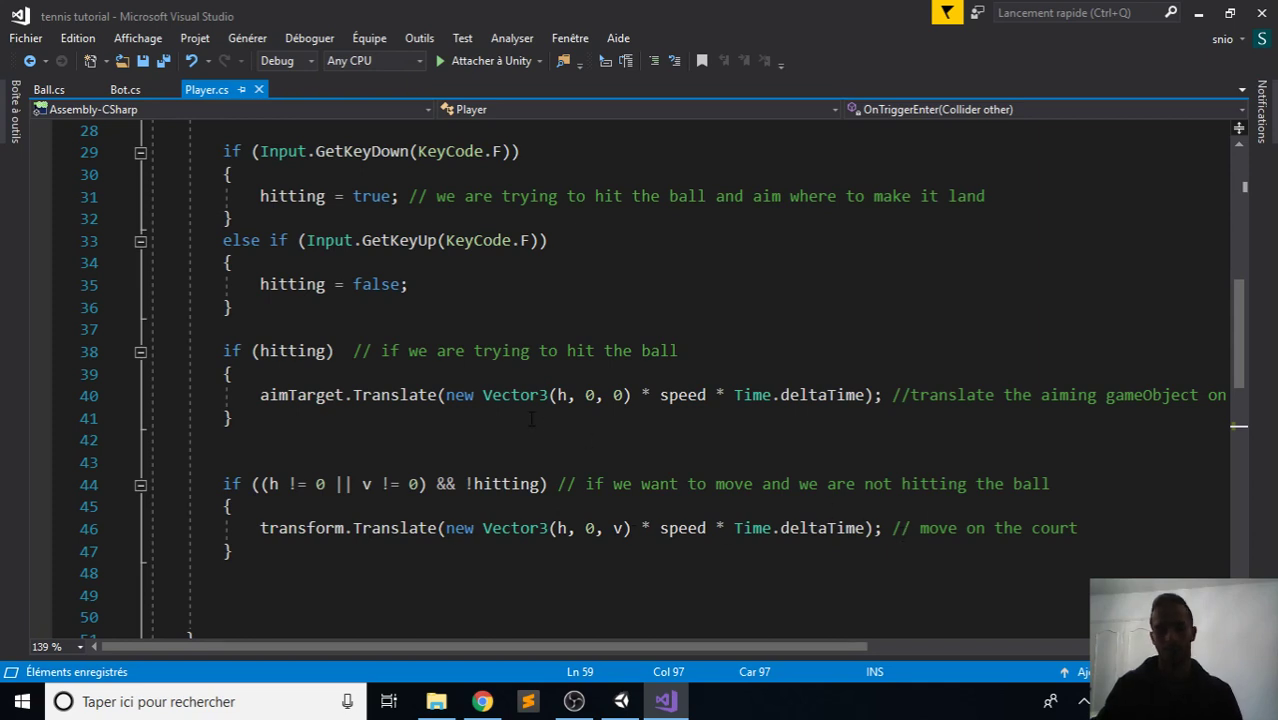
{"action": "left_click", "coordinate": [706, 395]}
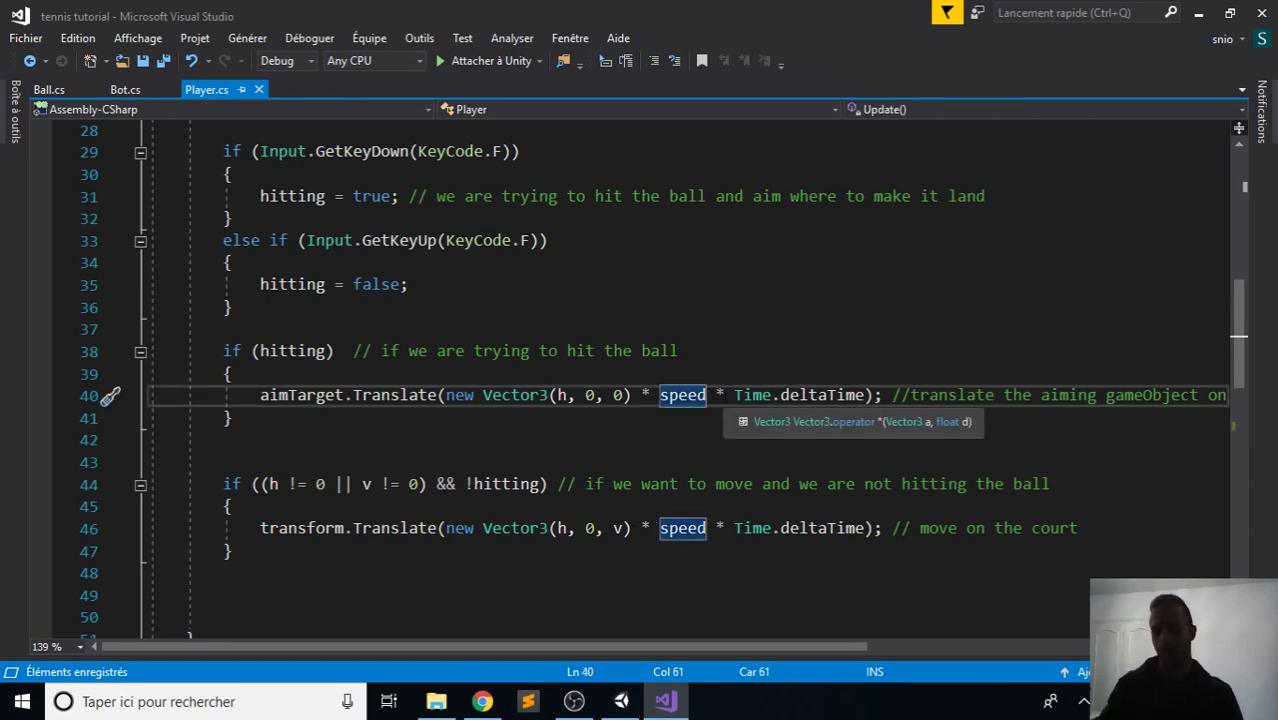
{"action": "type", "text": "* 2"}
{"action": "key", "text": "ctrl+s"}
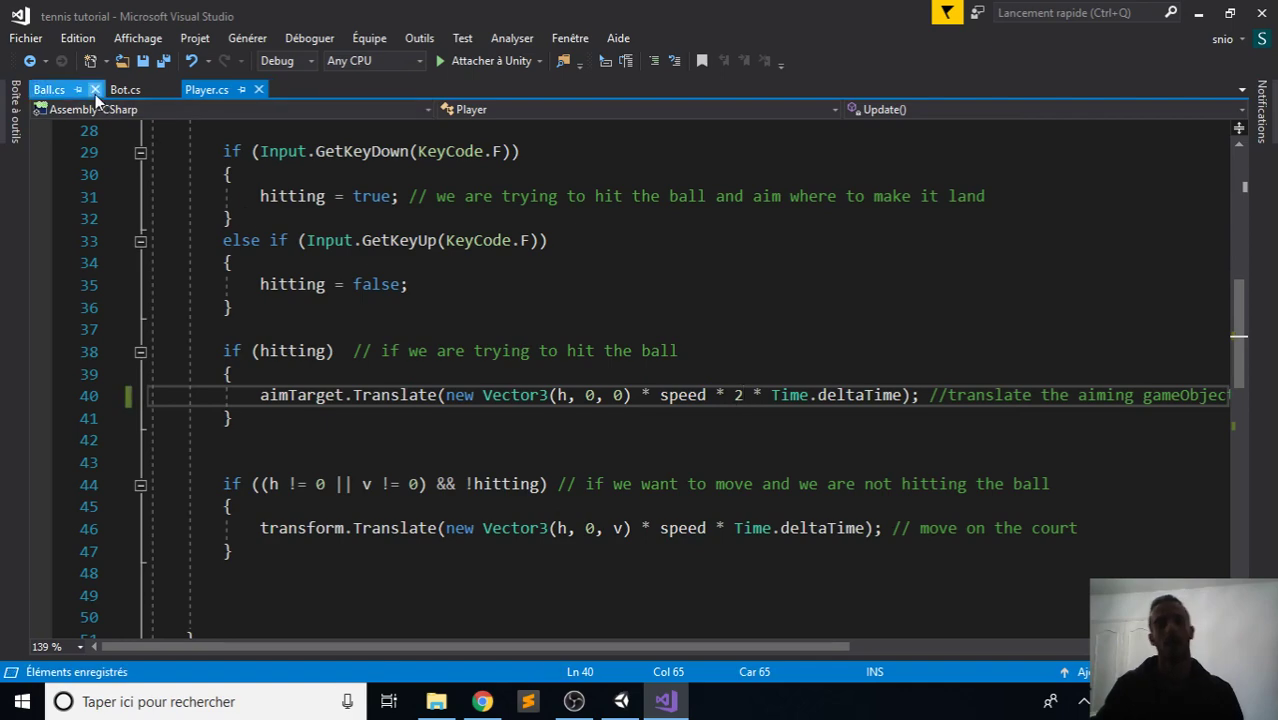
In Bot.cs change Vector3(0, 6, 0) to (0, 5, 0), save, and run the game in Unity.
{"action": "left_click", "coordinate": [126, 90]}
{"action": "scroll", "coordinate": [1060, 441], "scroll_direction": "down", "scroll_amount": 5}
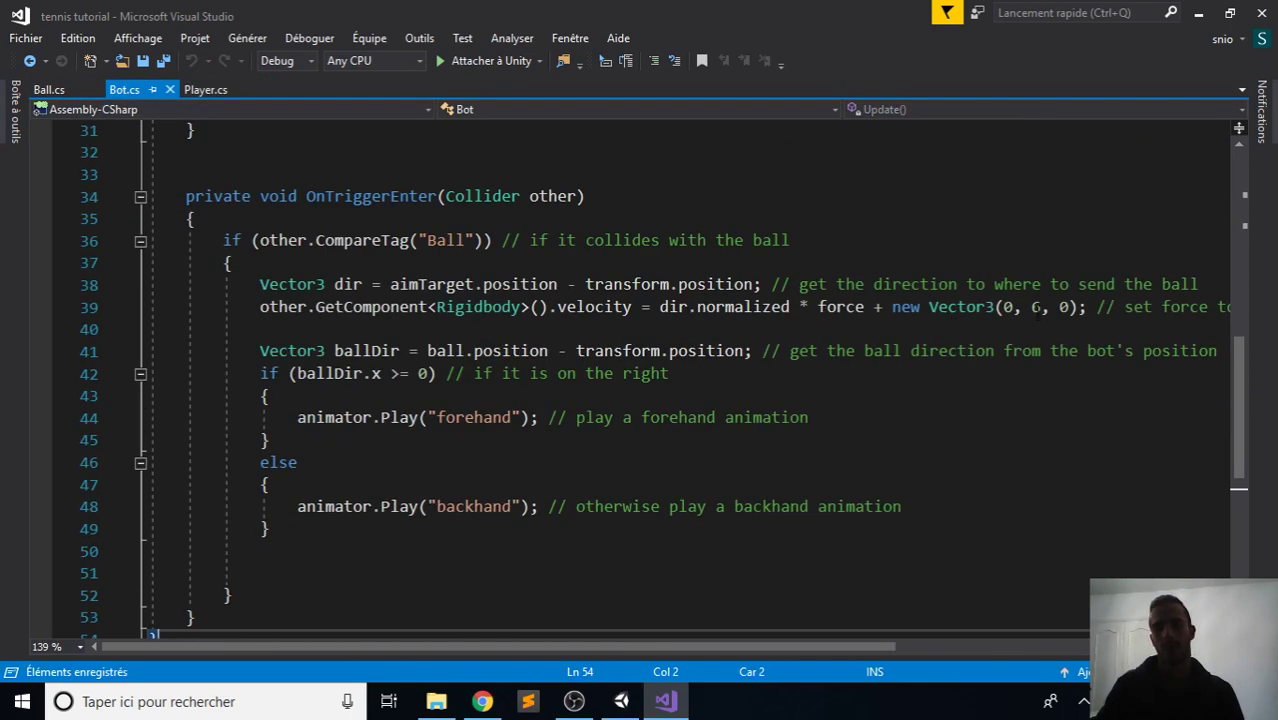
{"action": "double_click", "coordinate": [1037, 307]}
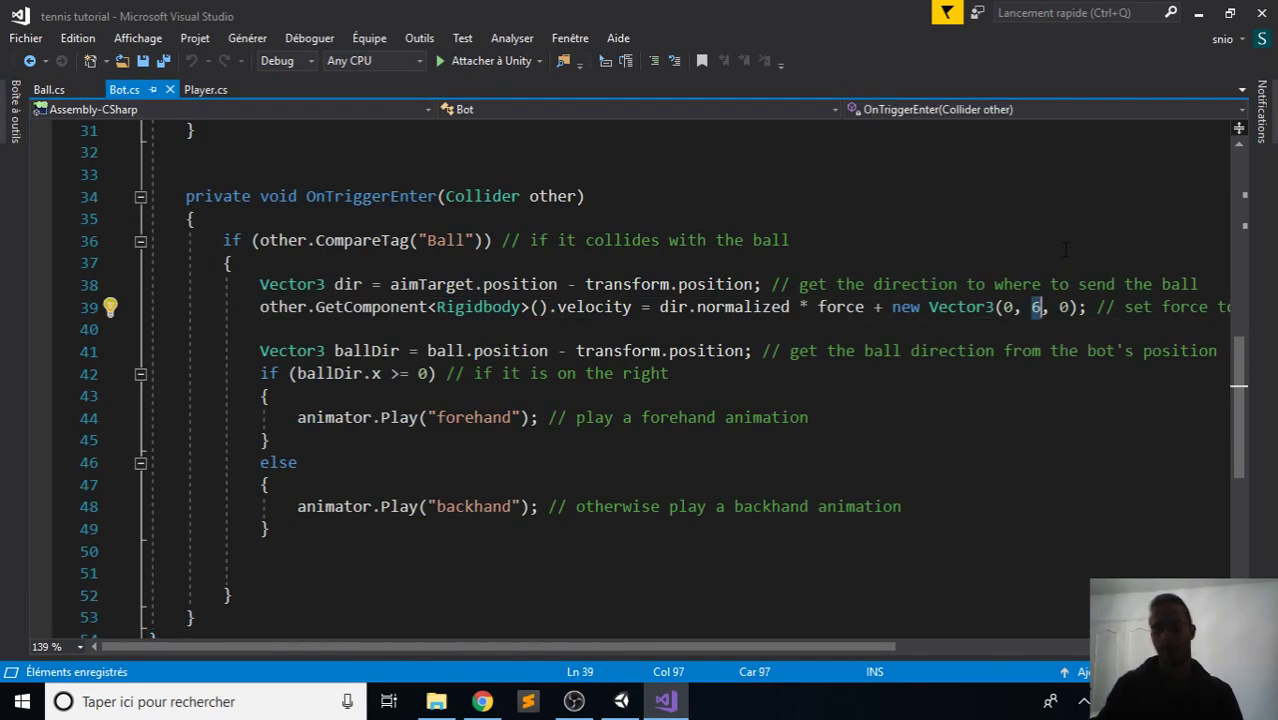
{"action": "type", "text": "5"}
{"action": "key", "text": "ctrl+s"}
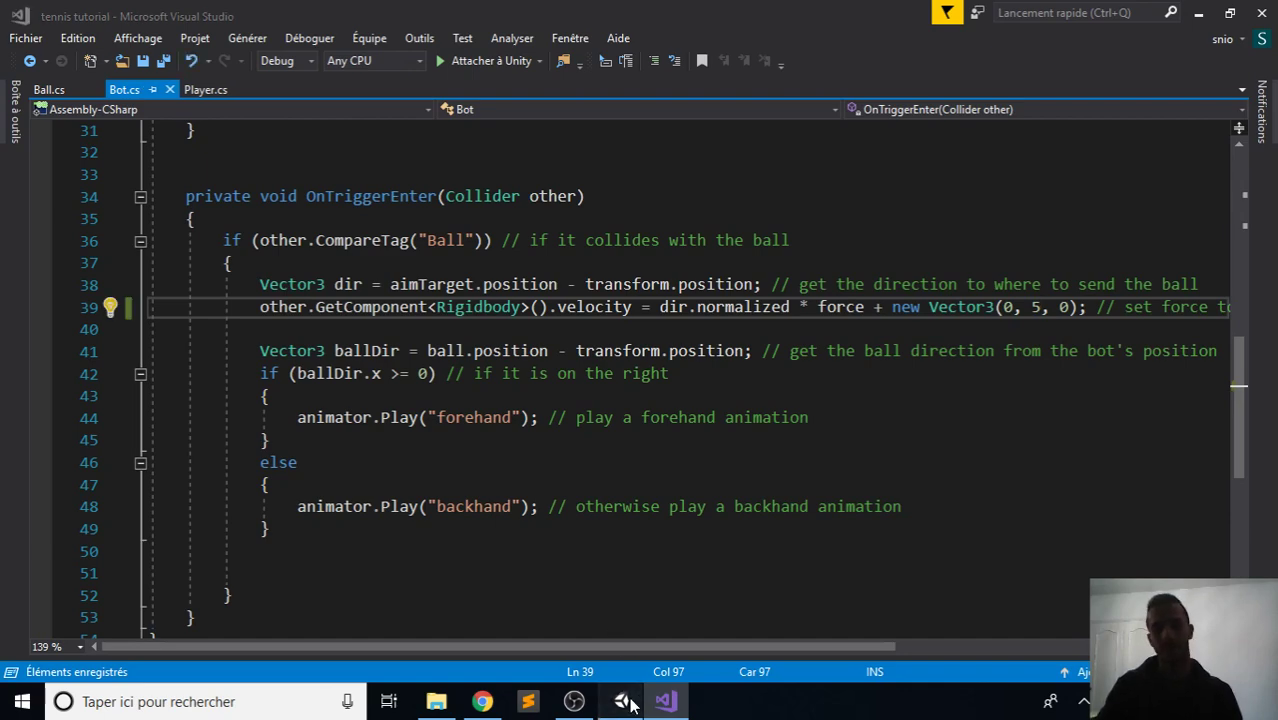
{"action": "left_click", "coordinate": [622, 702]}
{"action": "left_click", "coordinate": [612, 59]}
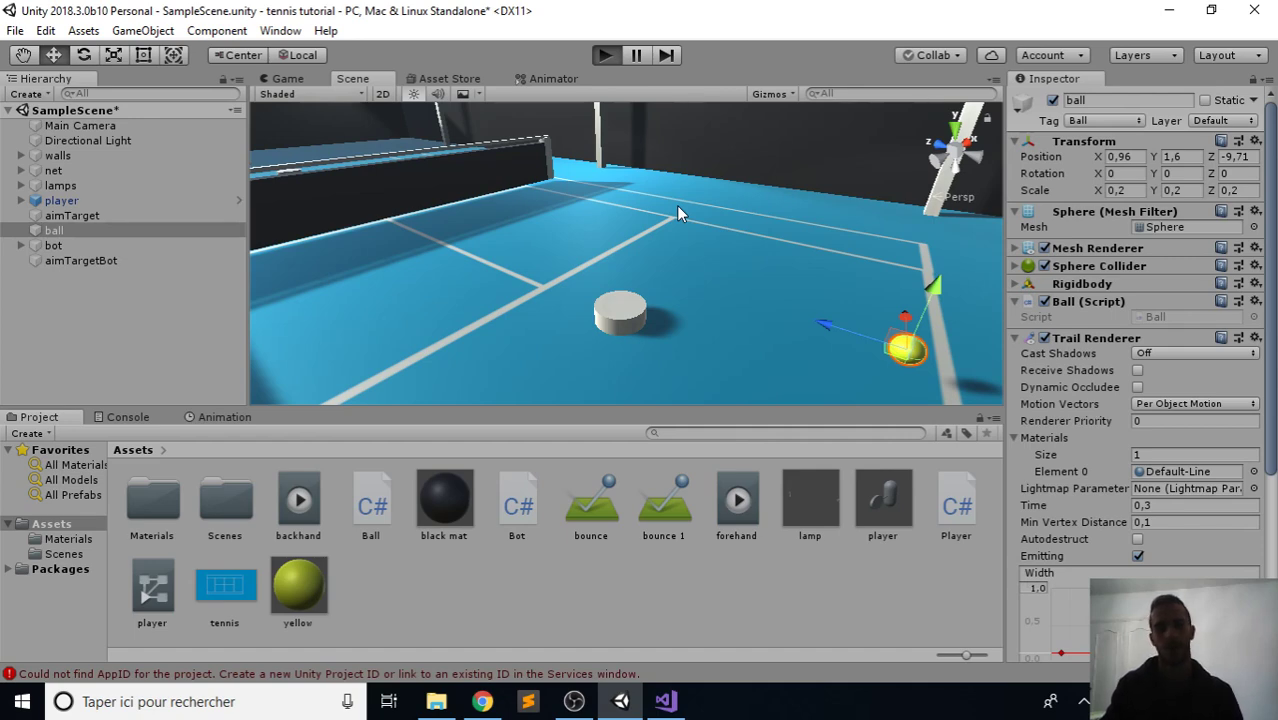
{"action": "key", "text": "ctrl+p"}
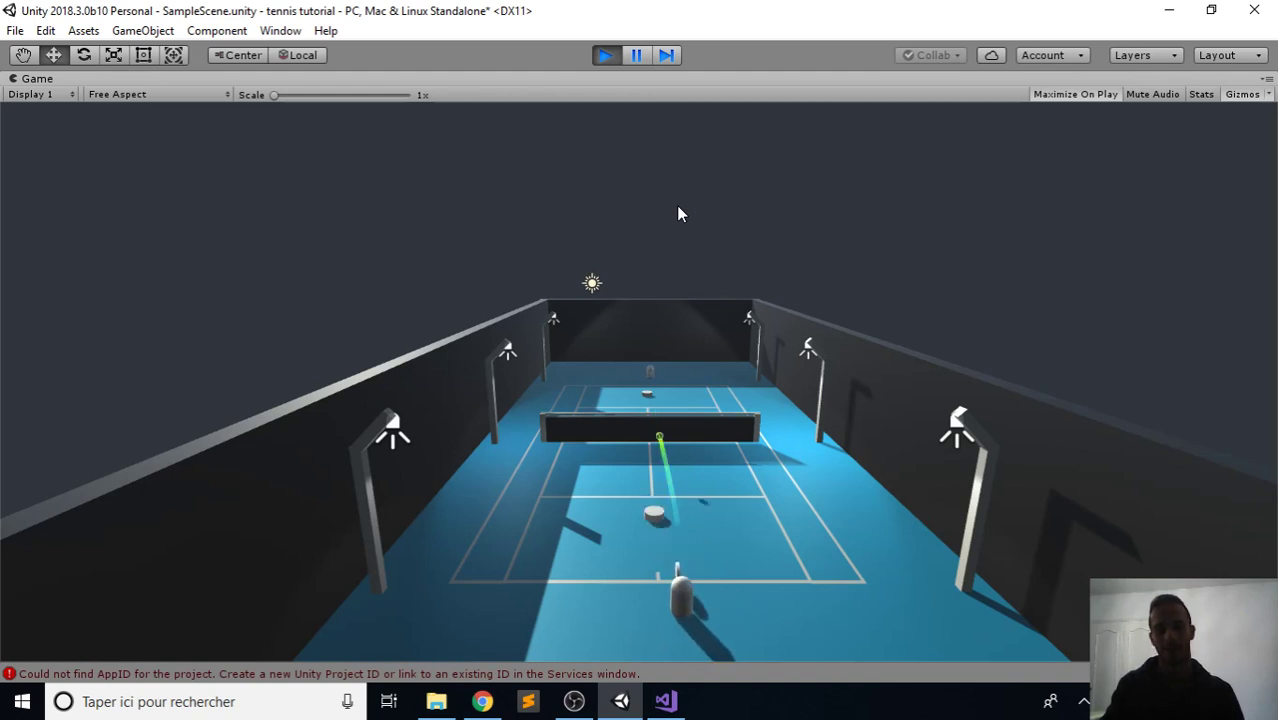
{"action": "left_click", "coordinate": [605, 55]}
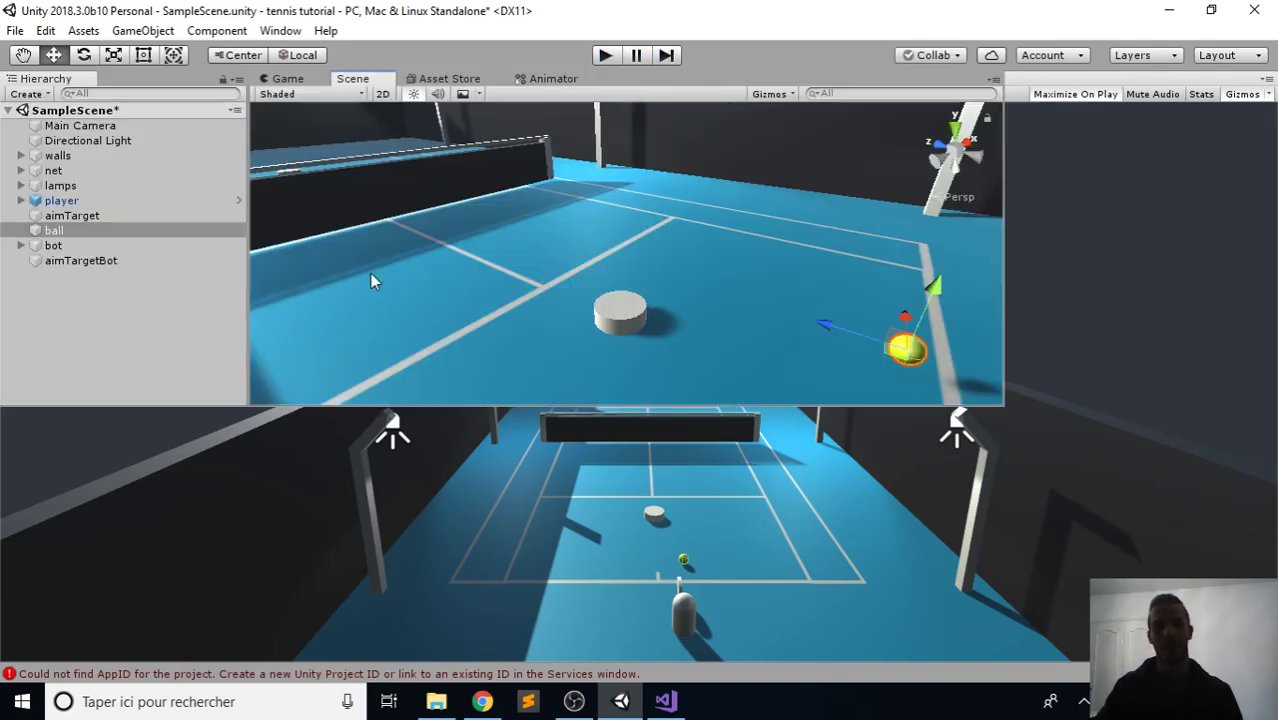
Drag the net down to Y 2.29, then run and stop a play test of the rally.
{"action": "left_click", "coordinate": [90, 171]}
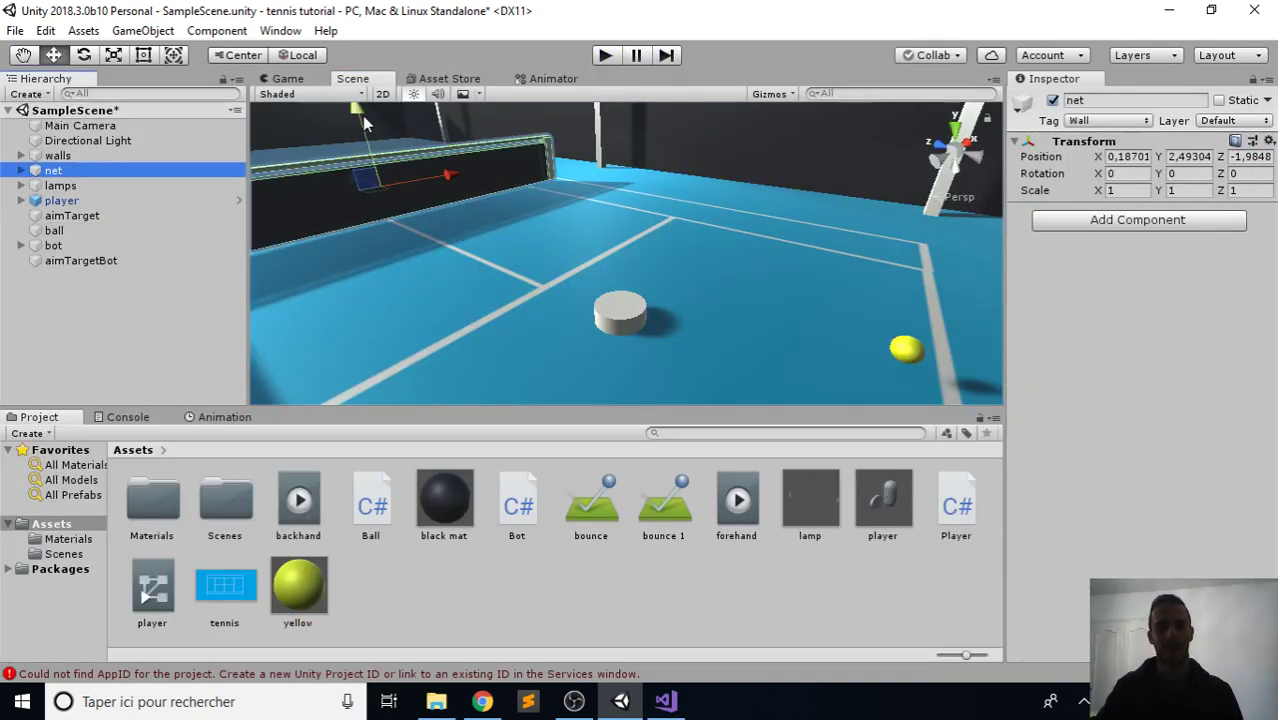
{"action": "left_click_drag", "start_coordinate": [362, 115], "coordinate": [367, 129]}
{"action": "left_click", "coordinate": [606, 57]}
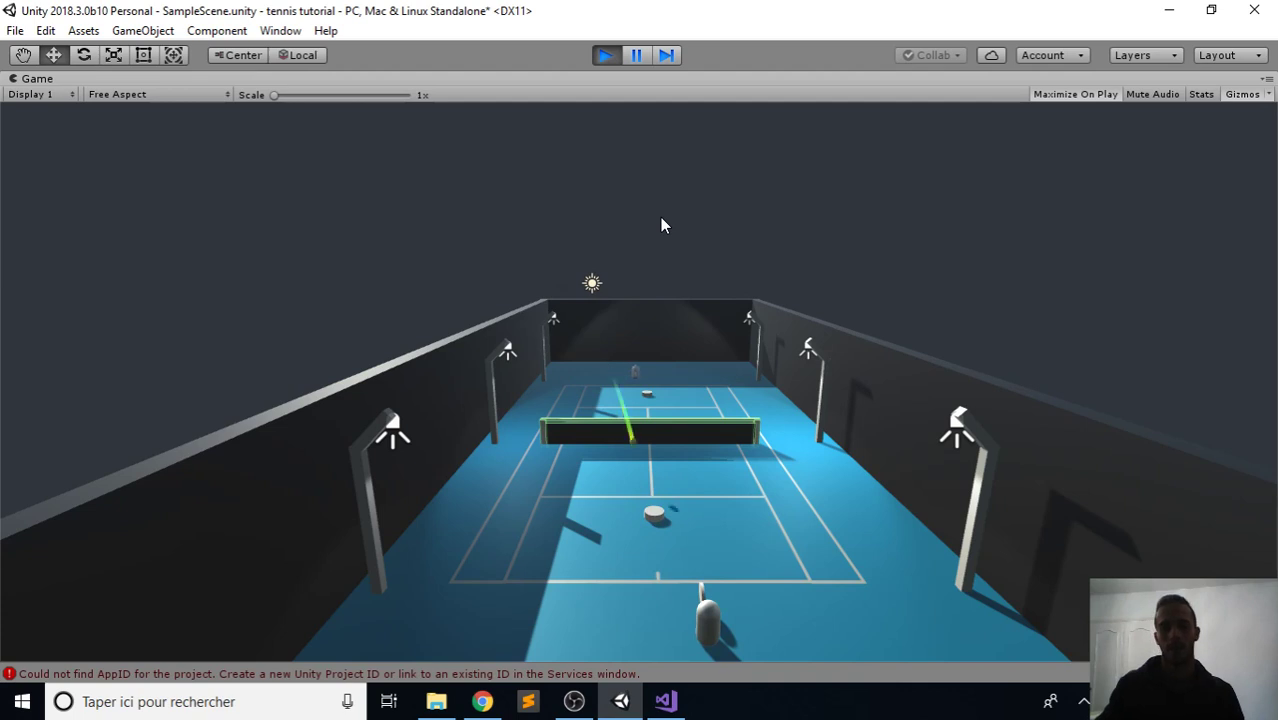
{"action": "left_click", "coordinate": [606, 54]}
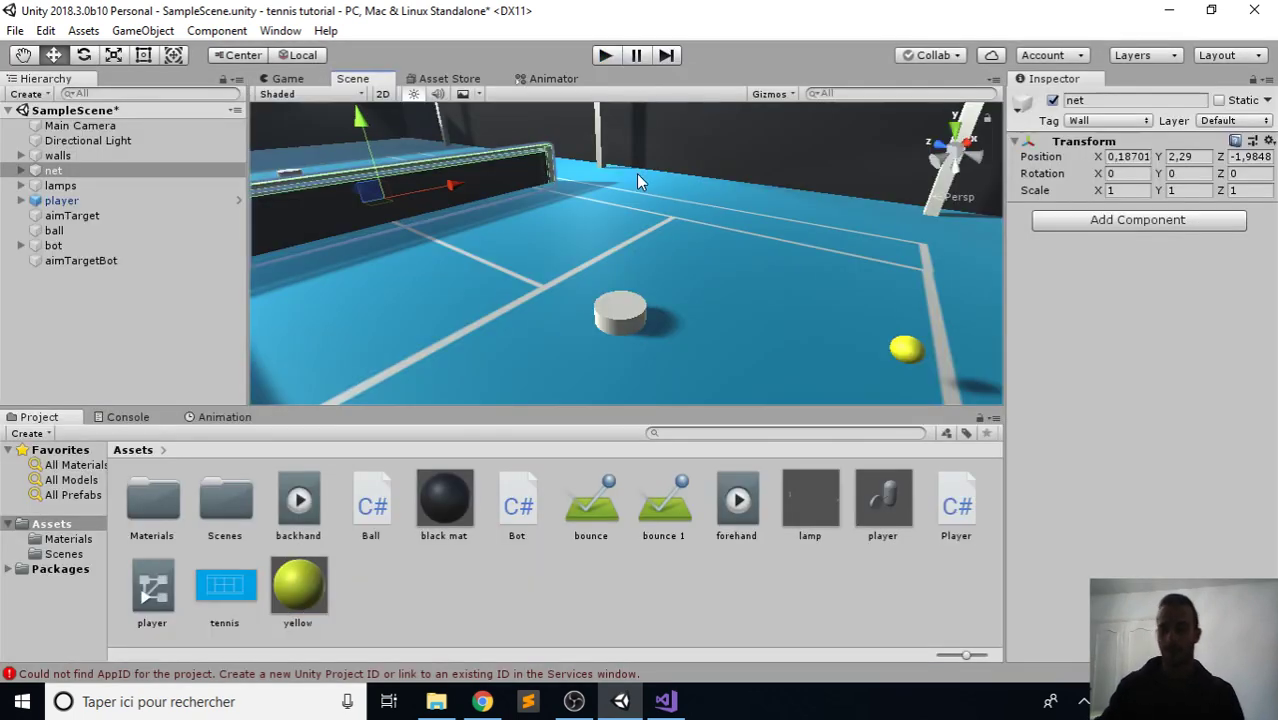